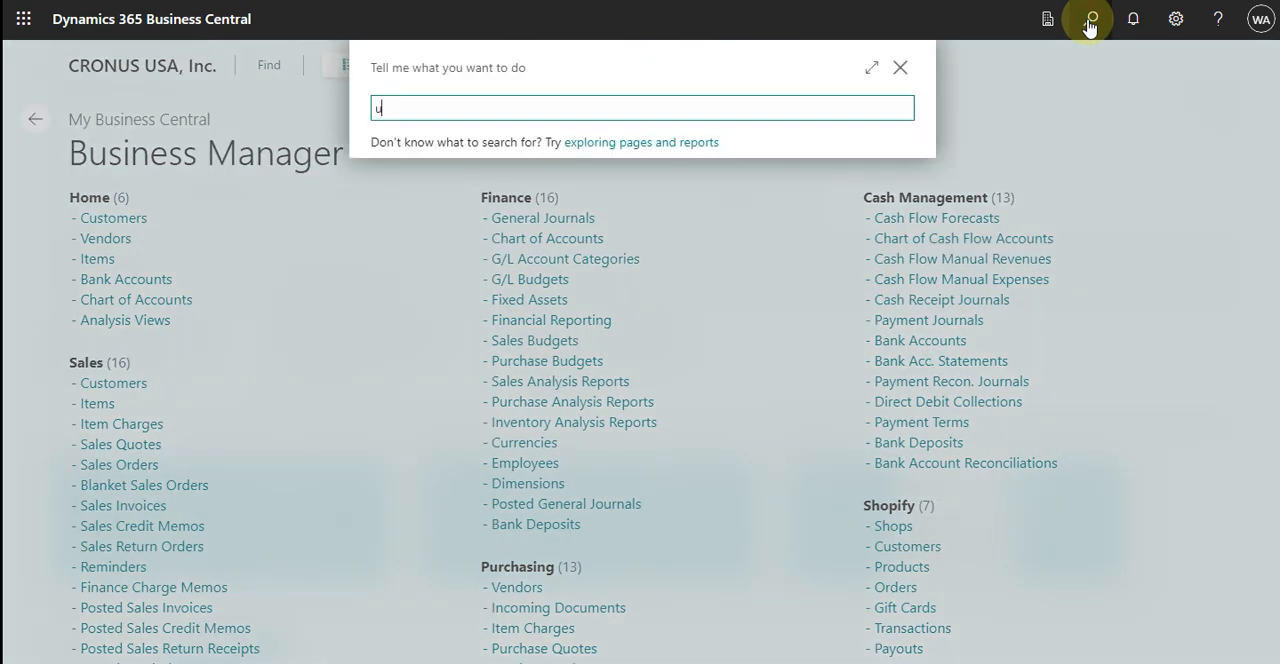
Search for the Units of Measure page, examine its codes, descriptions and international standard codes, and close it
type("unit of")
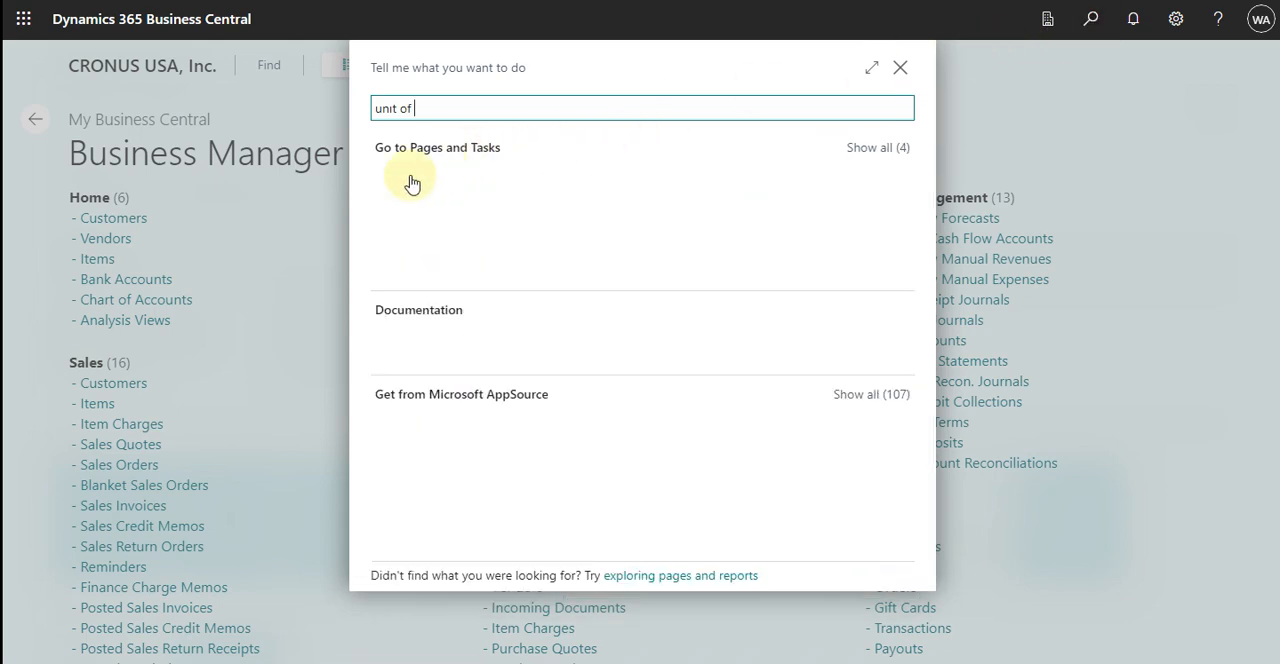
left_click(443, 185)
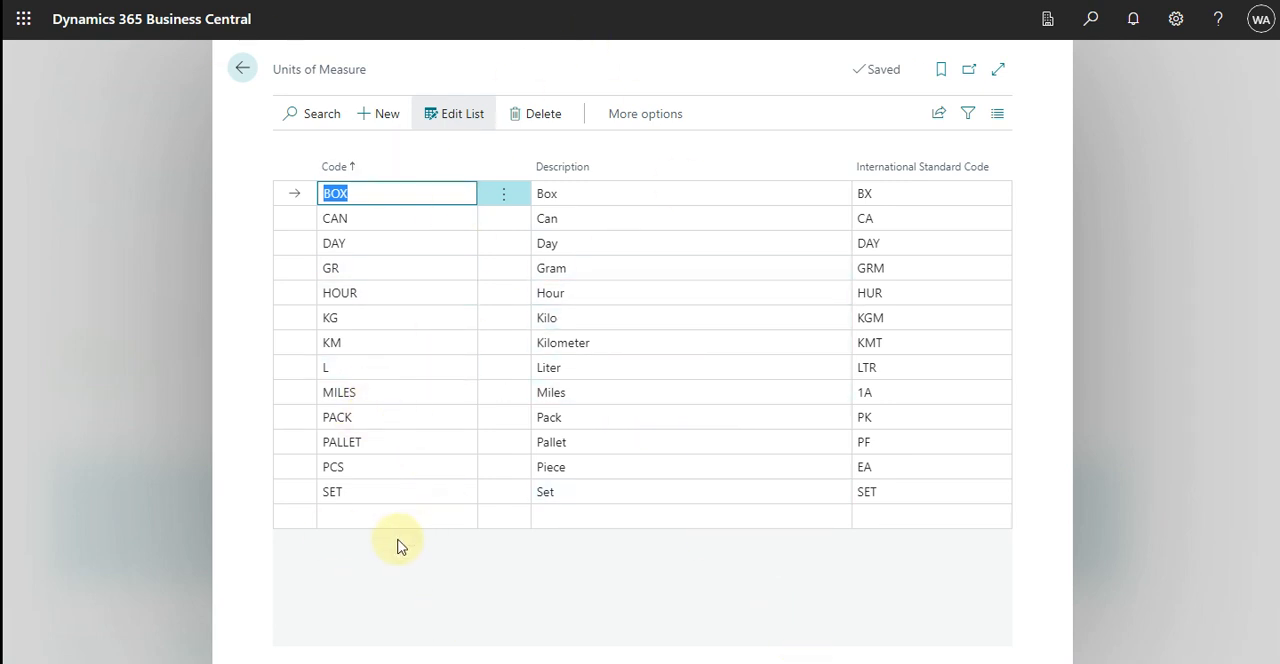
left_click(375, 516)
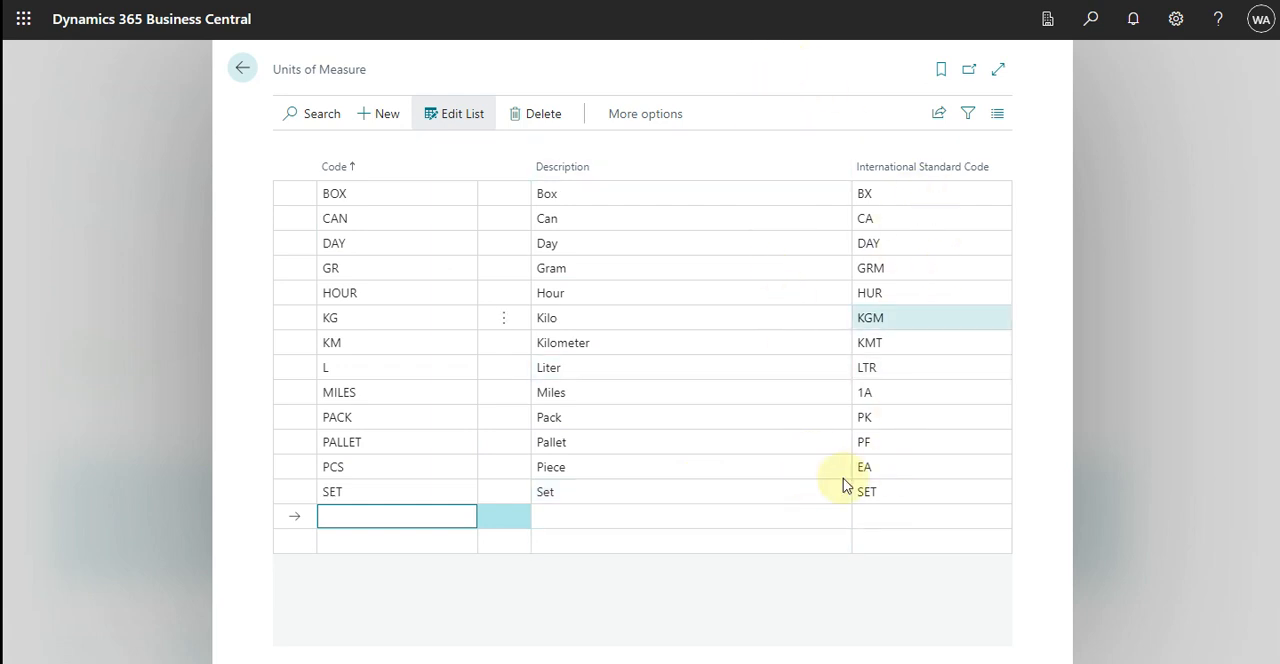
left_click(244, 70)
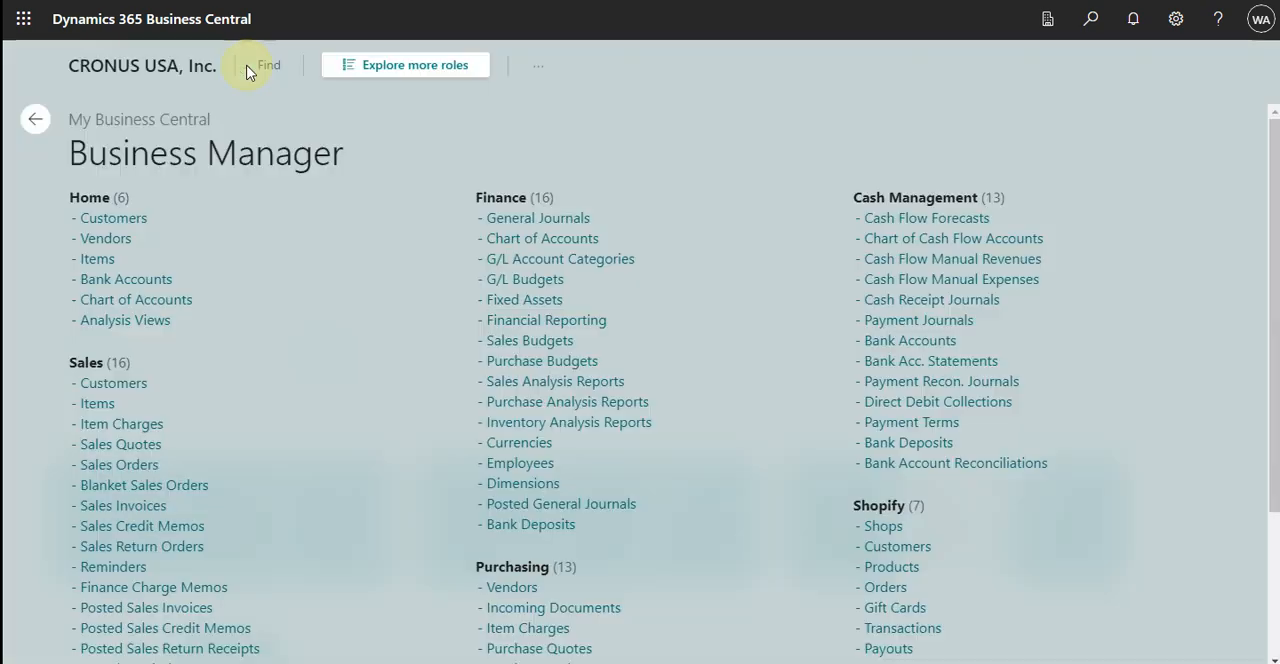
Find the Items list and open the item card of SP-SCM3002, Paint, red
left_click(1090, 20)
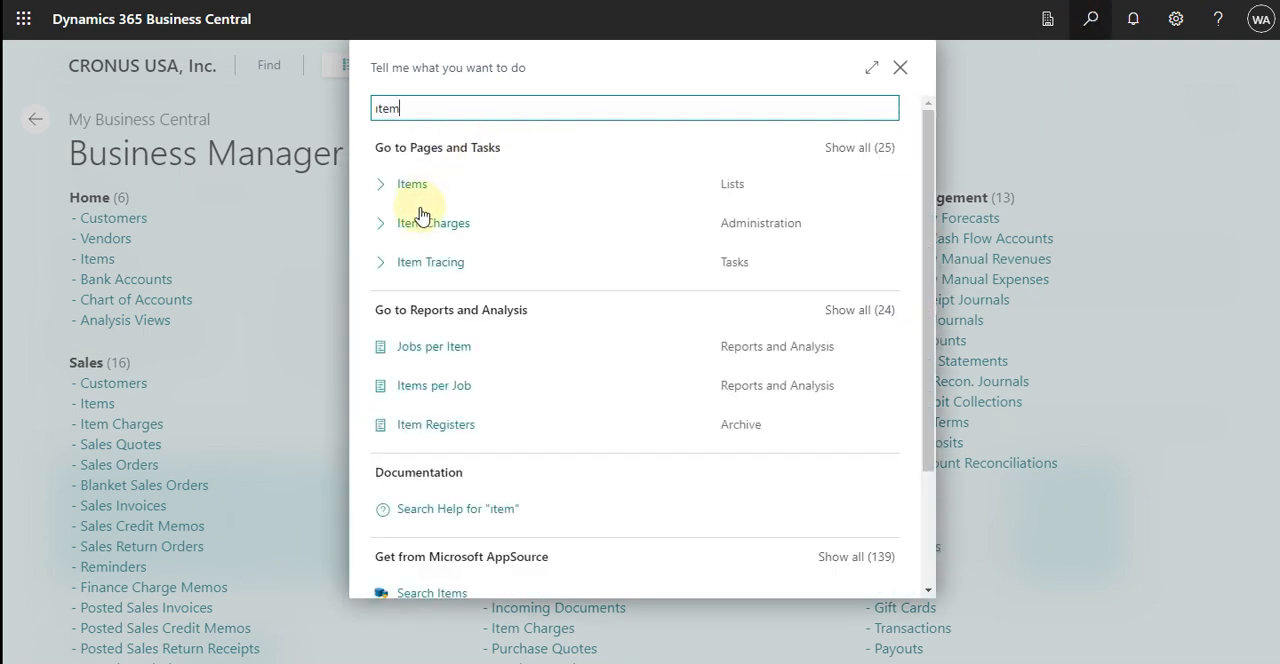
left_click(414, 186)
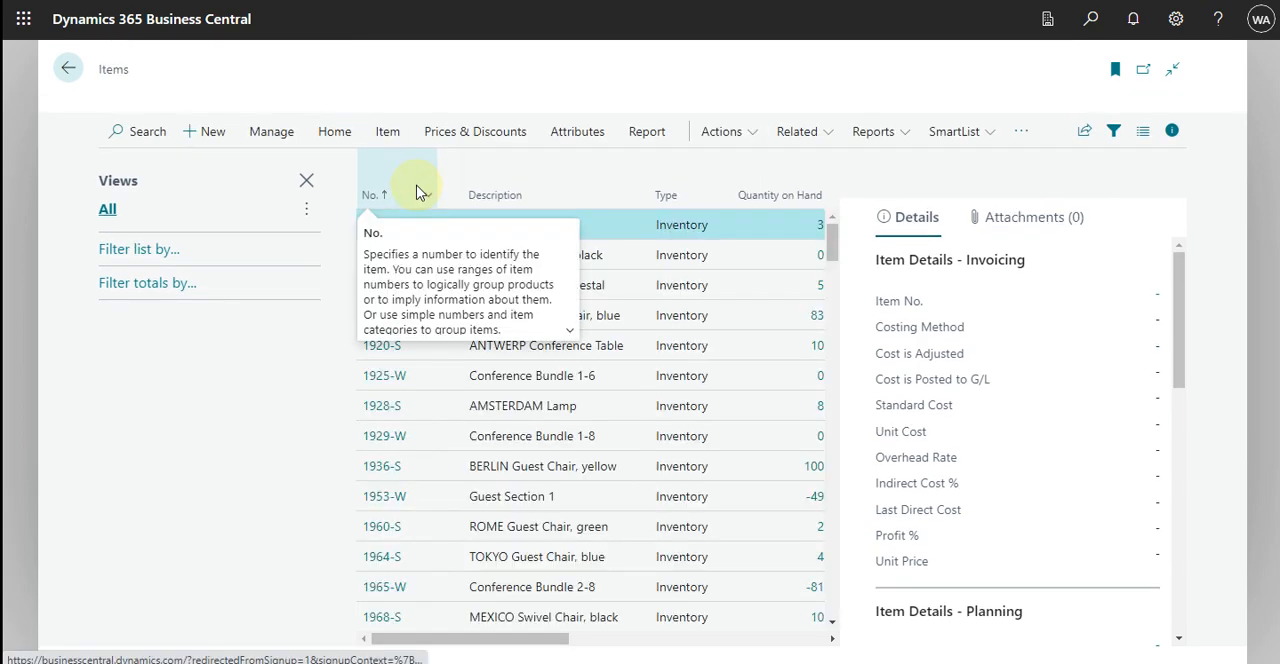
scroll(548, 420, "down", 5)
scroll(548, 420, "down", 3)
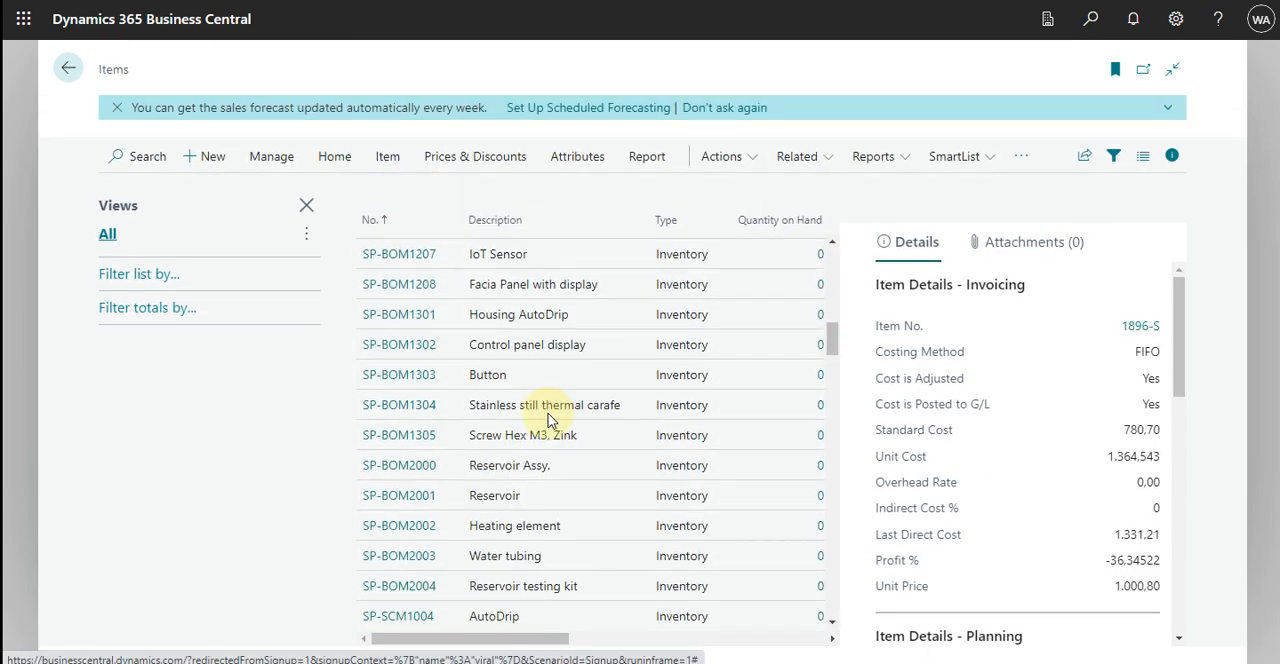
scroll(548, 420, "down", 8)
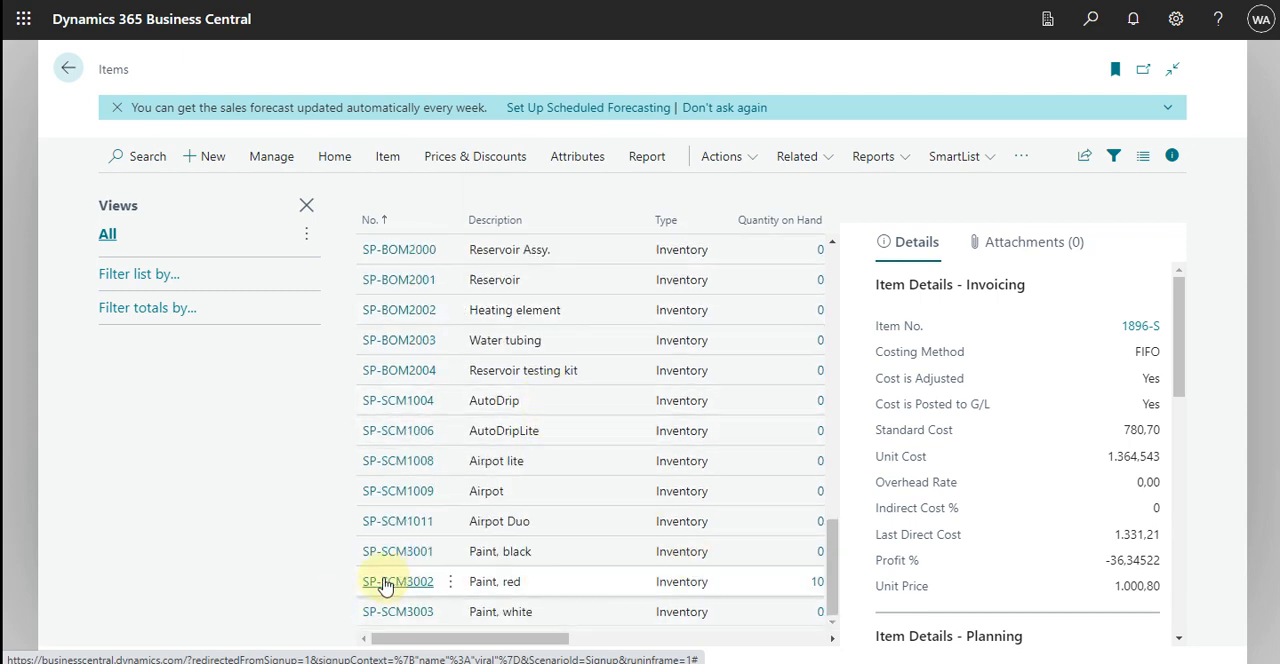
left_click(386, 585)
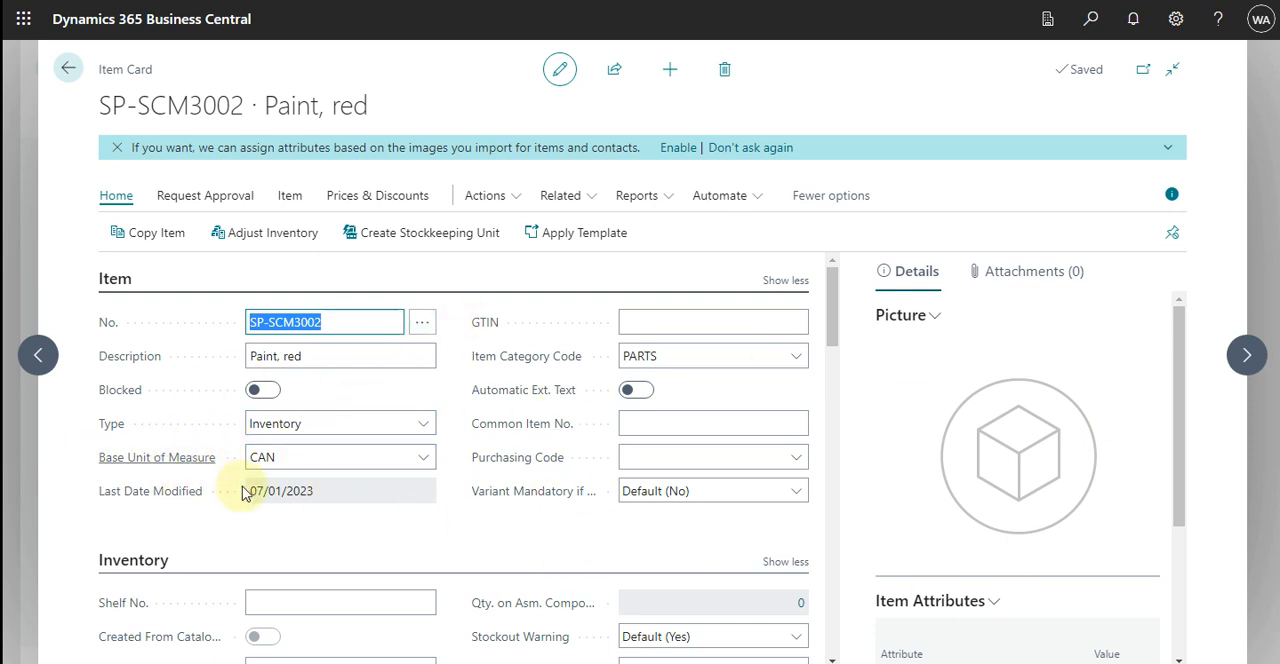
Examine the Base Unit of Measure and Sales Unit of Measure fields on the red paint's item card
left_click(331, 466)
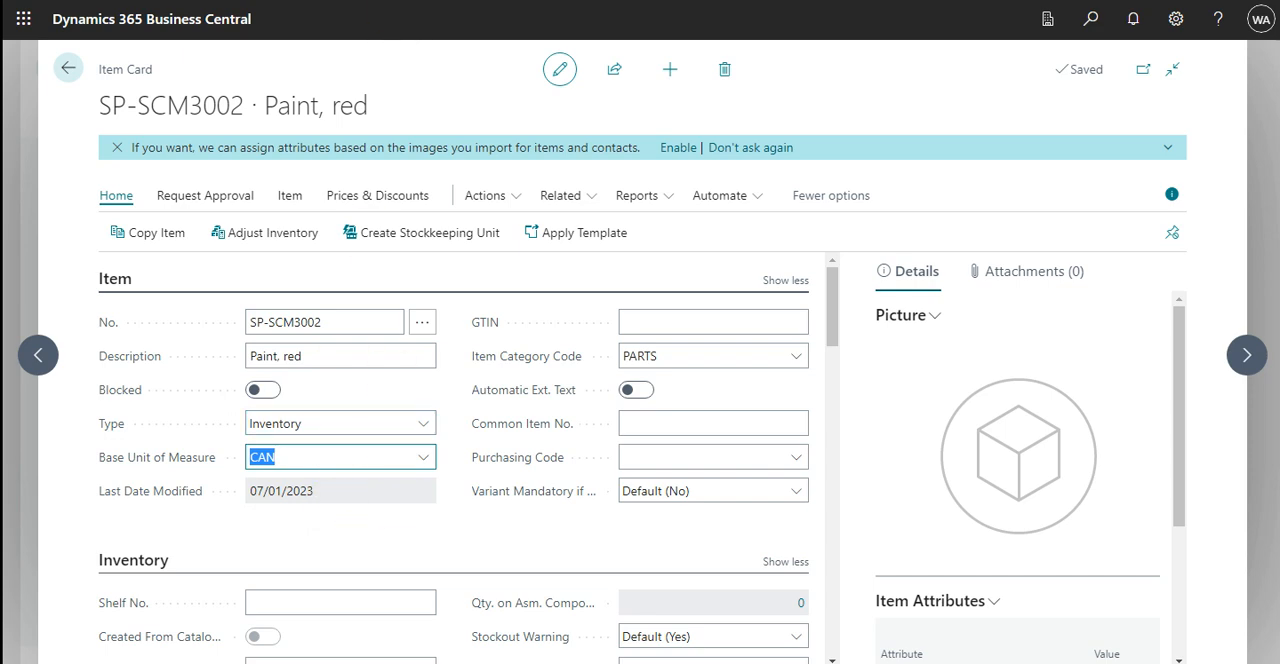
scroll(615, 530, "down", 1)
scroll(612, 527, "down", 2)
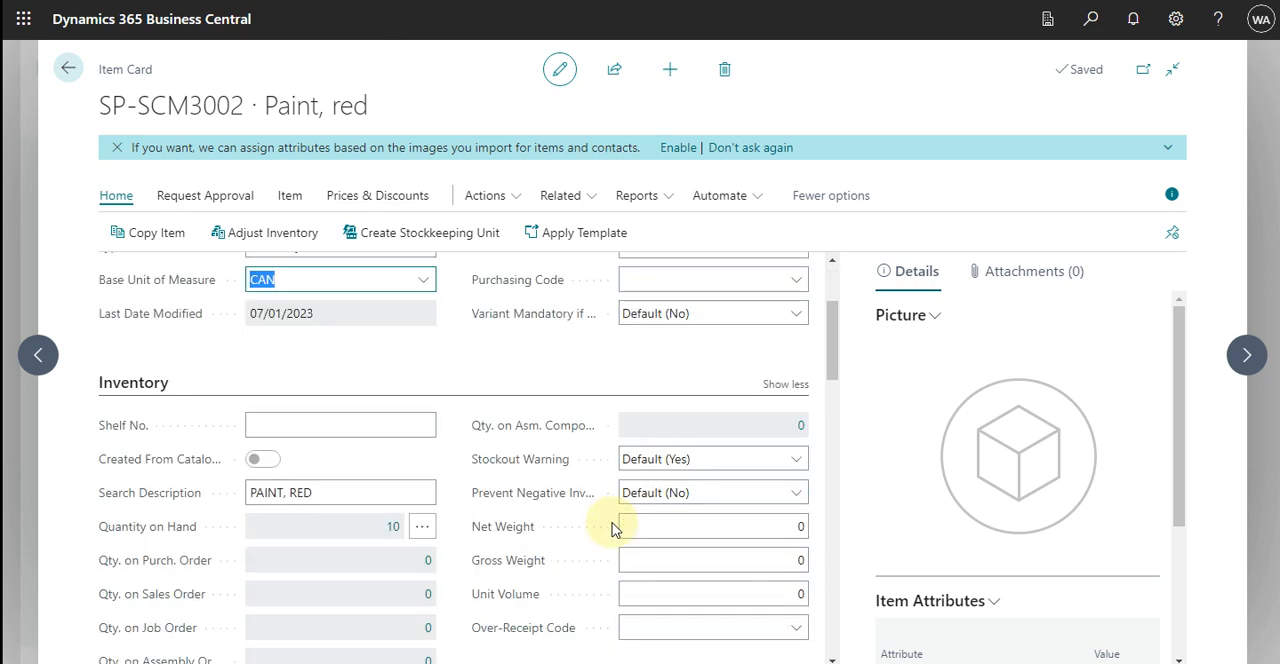
scroll(518, 541, "down", 5)
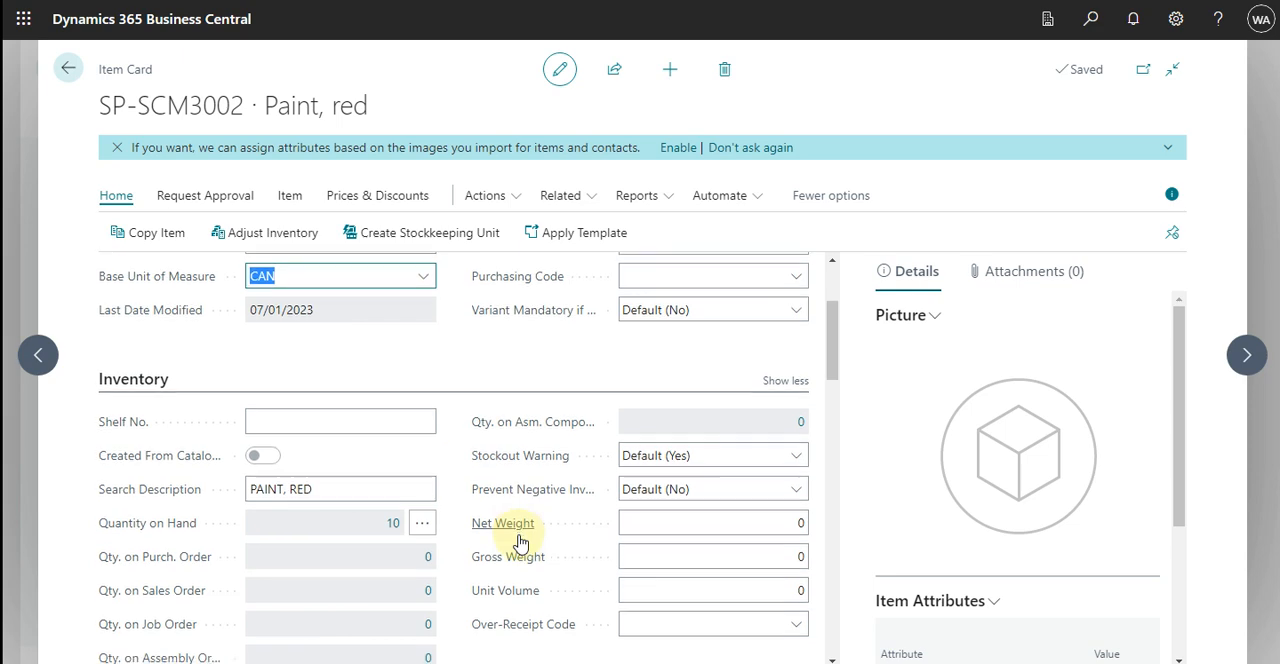
scroll(518, 541, "down", 1)
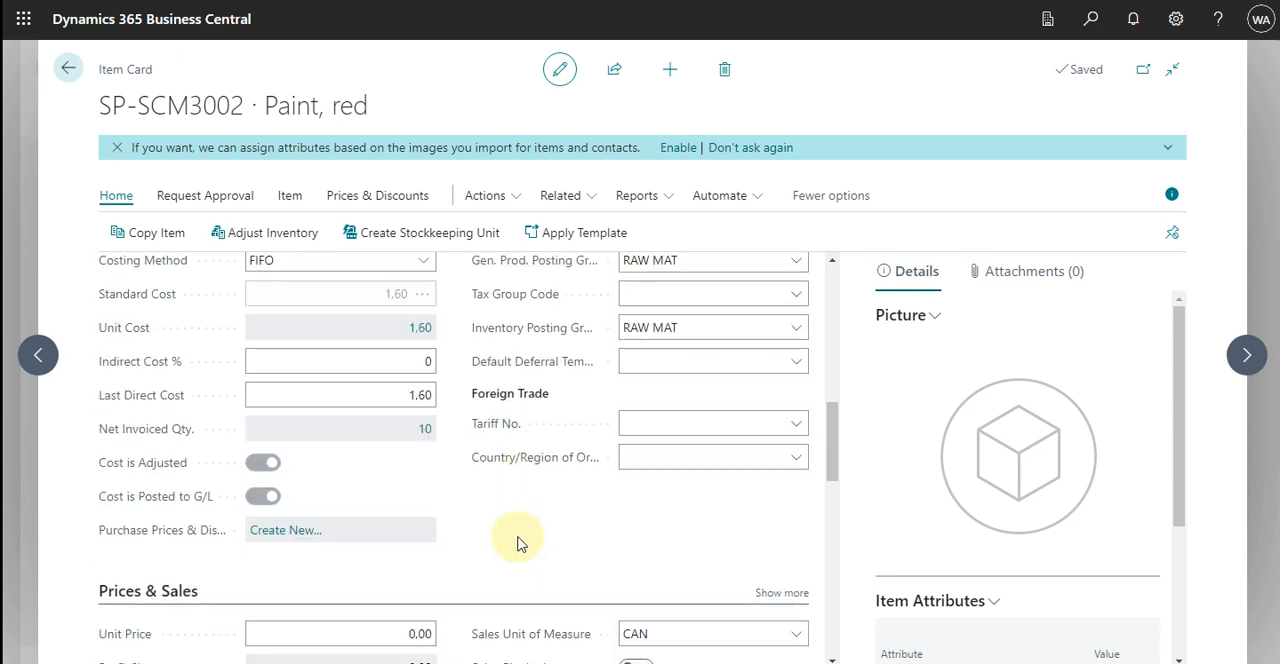
scroll(518, 541, "up", 2)
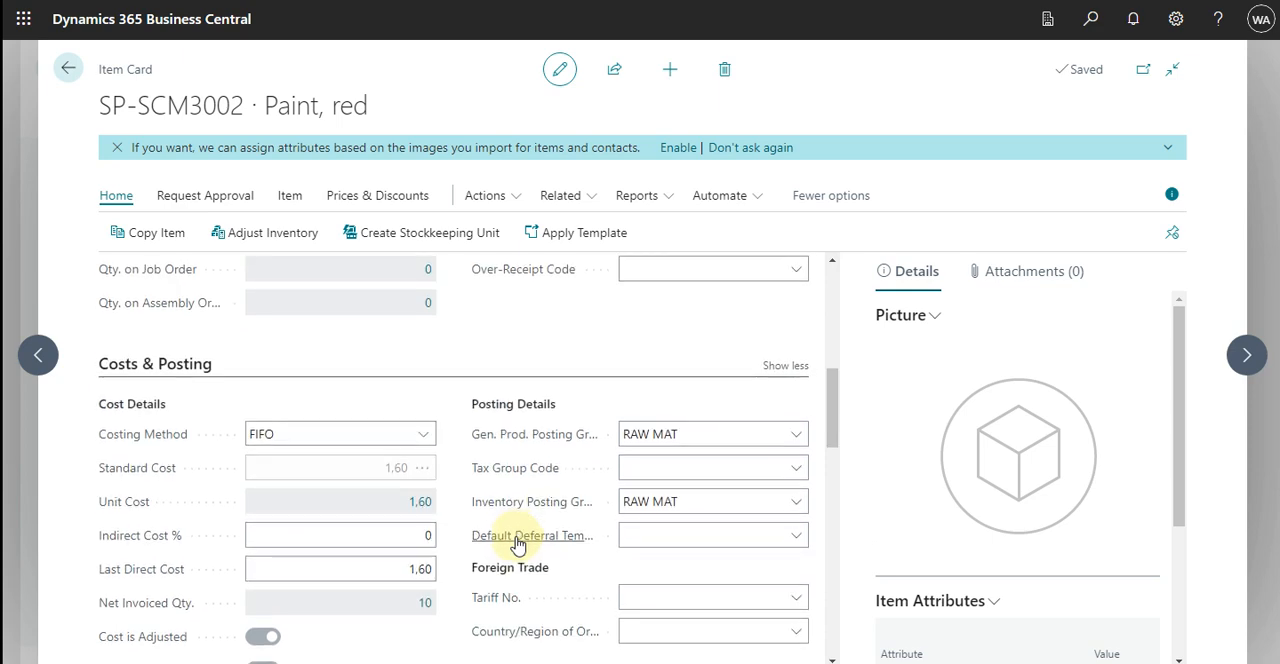
scroll(518, 541, "down", 4)
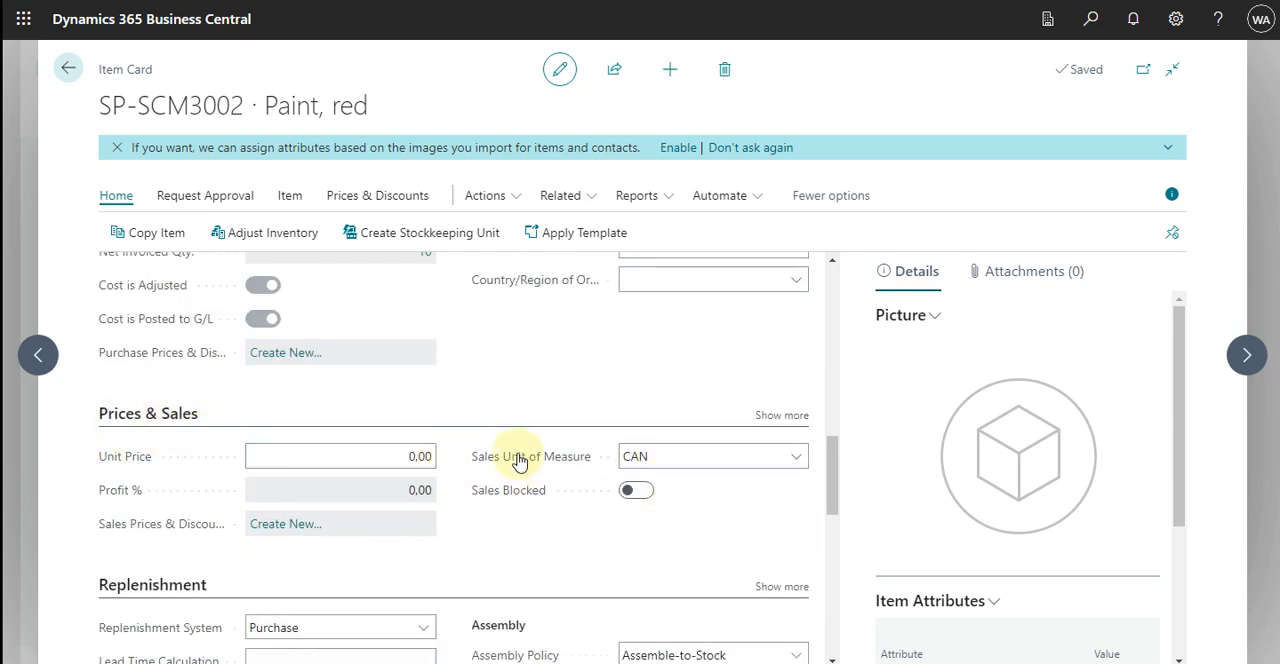
left_click(694, 456)
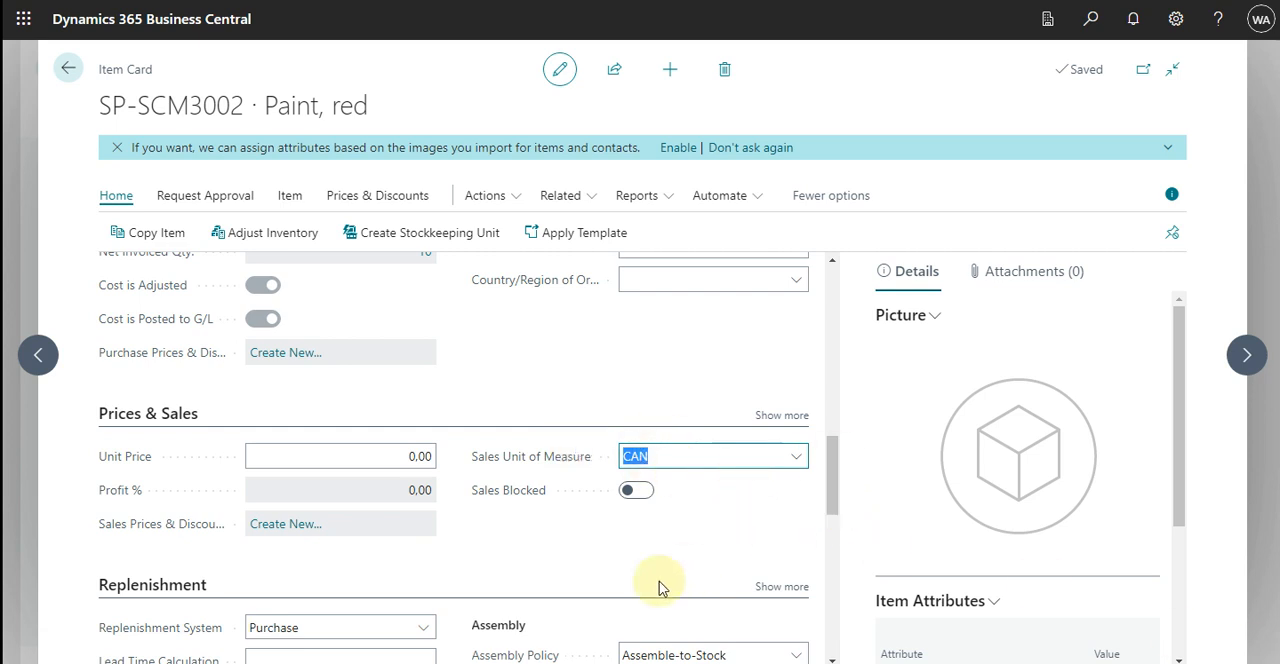
Examine the Purch. Unit of Measure under Replenishment and the item's planning settings
scroll(697, 531, "down", 2)
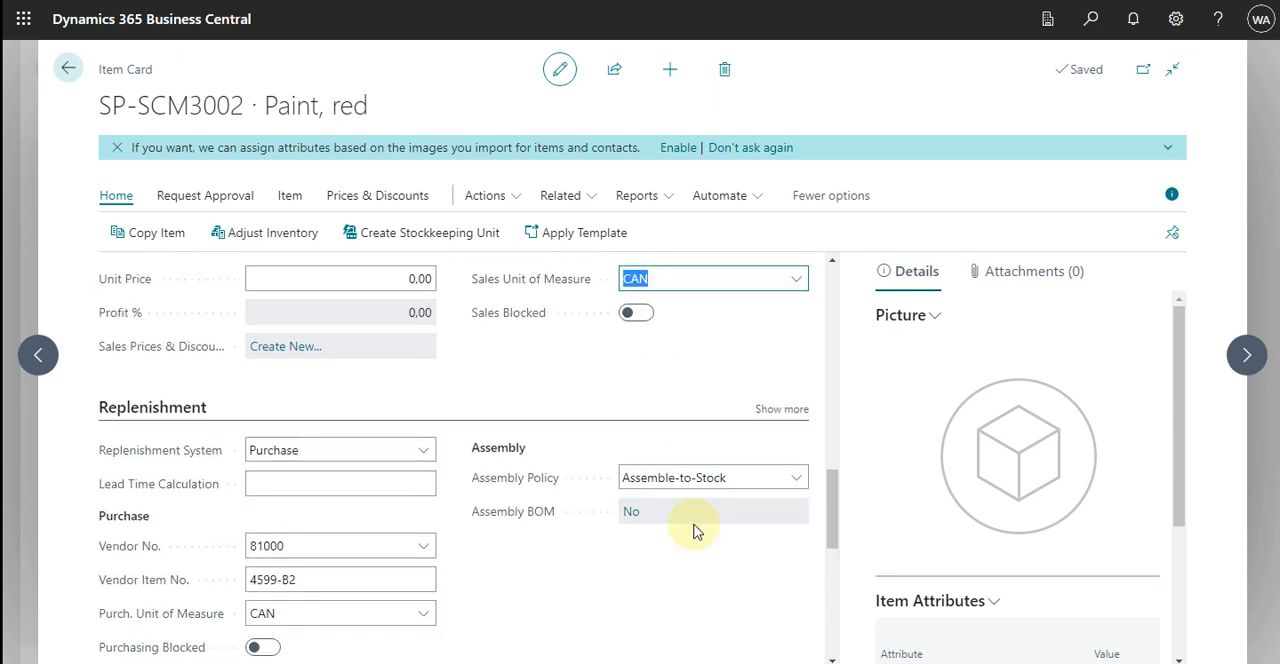
scroll(523, 608, "down", 2)
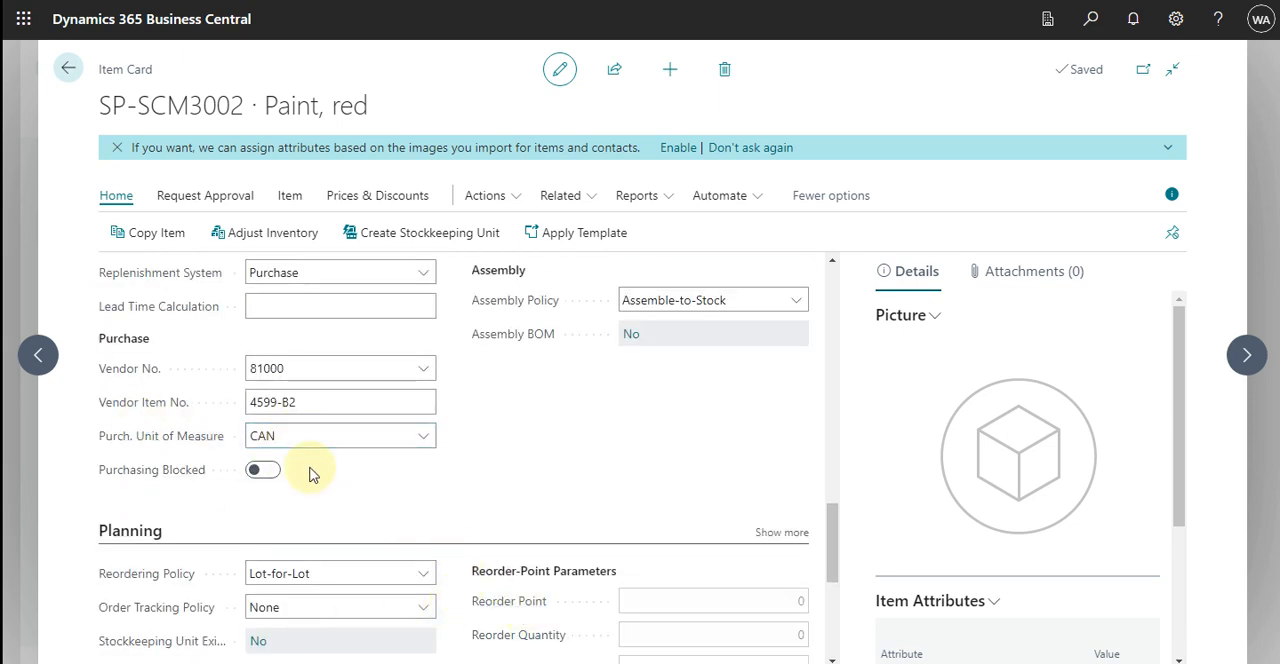
left_click(326, 440)
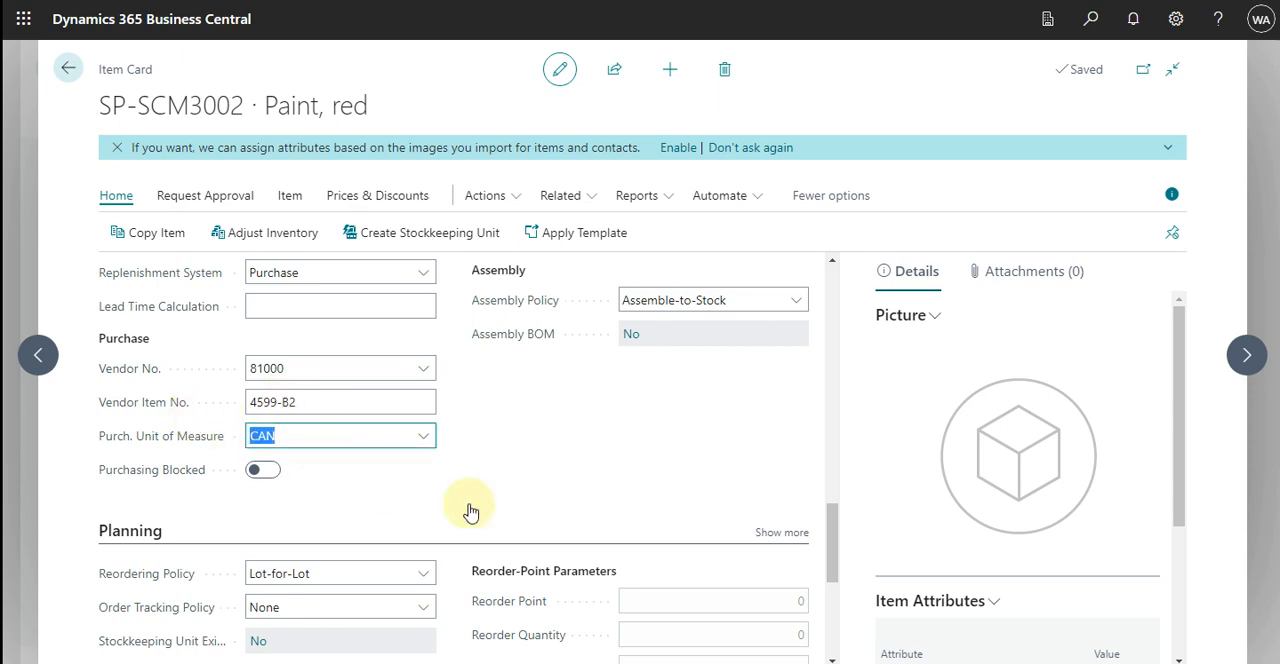
scroll(549, 517, "down", 2)
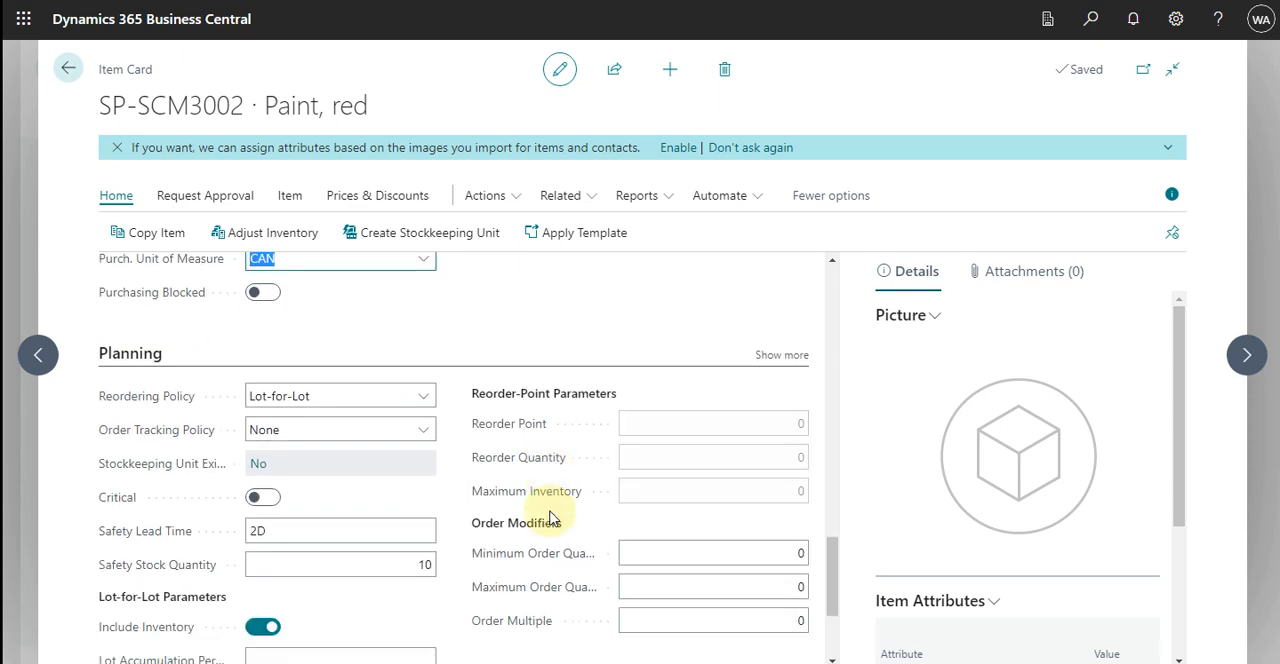
scroll(549, 517, "down", 2)
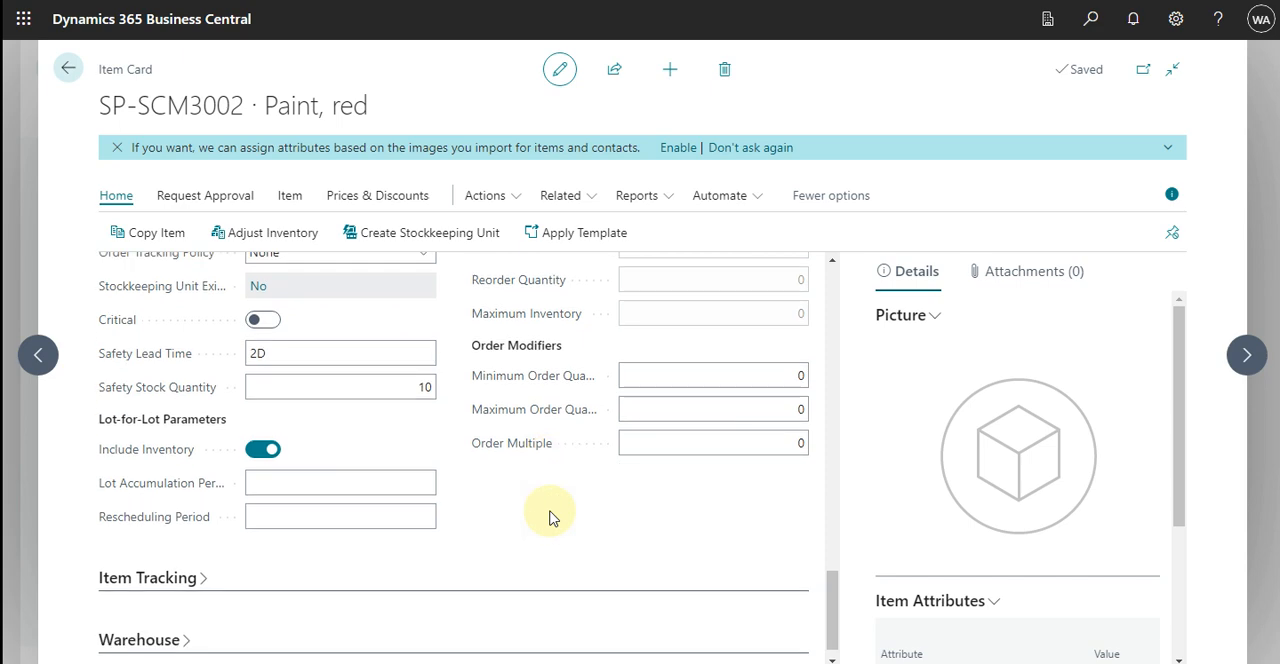
scroll(549, 517, "up", 2)
scroll(549, 517, "up", 2)
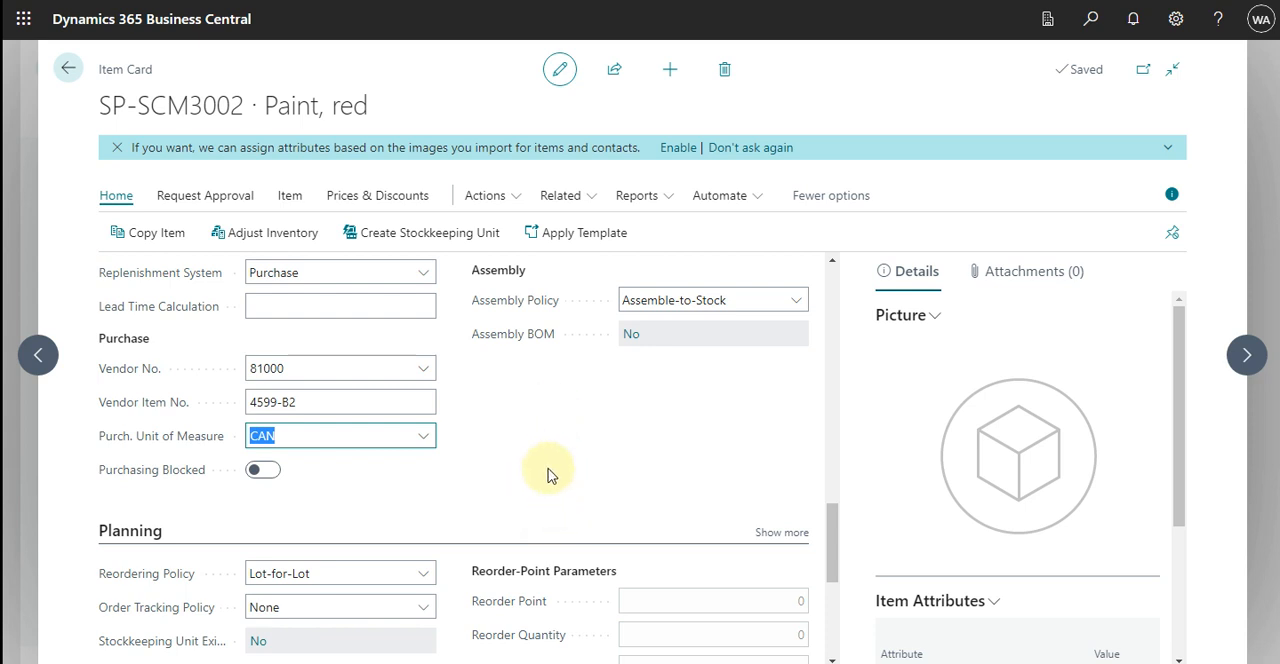
Open the Item Units of Measure list for the red paint item
left_click(592, 198)
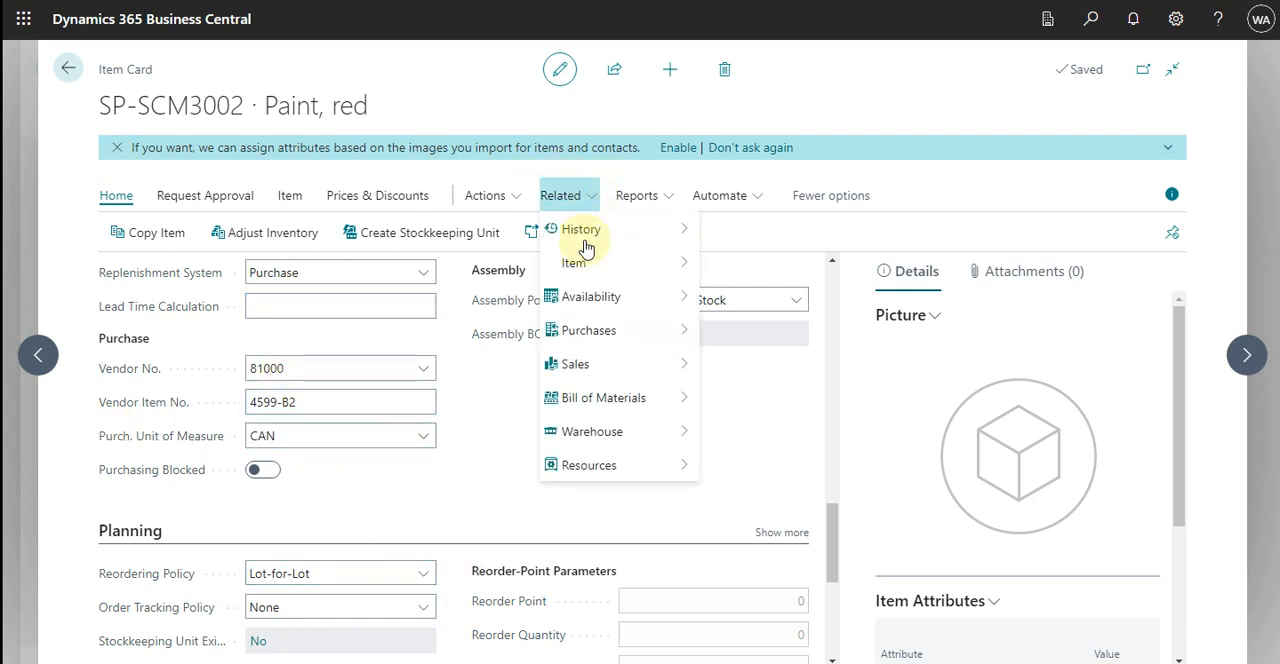
mouse_move(587, 266)
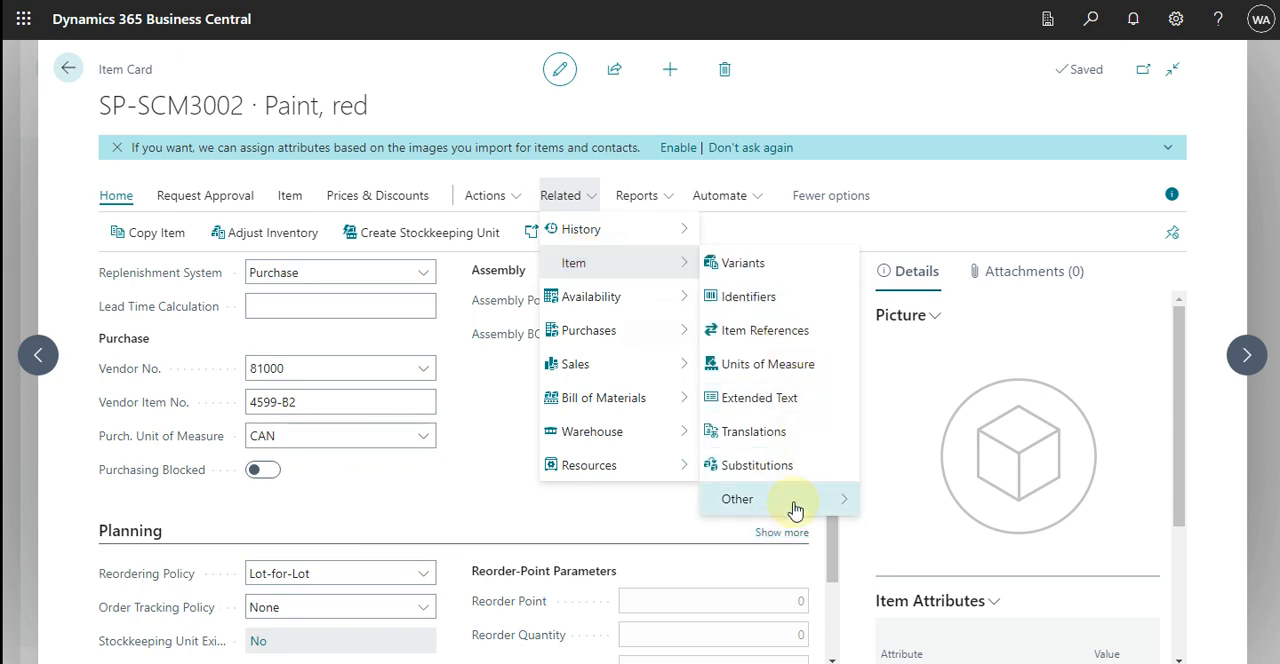
mouse_move(795, 510)
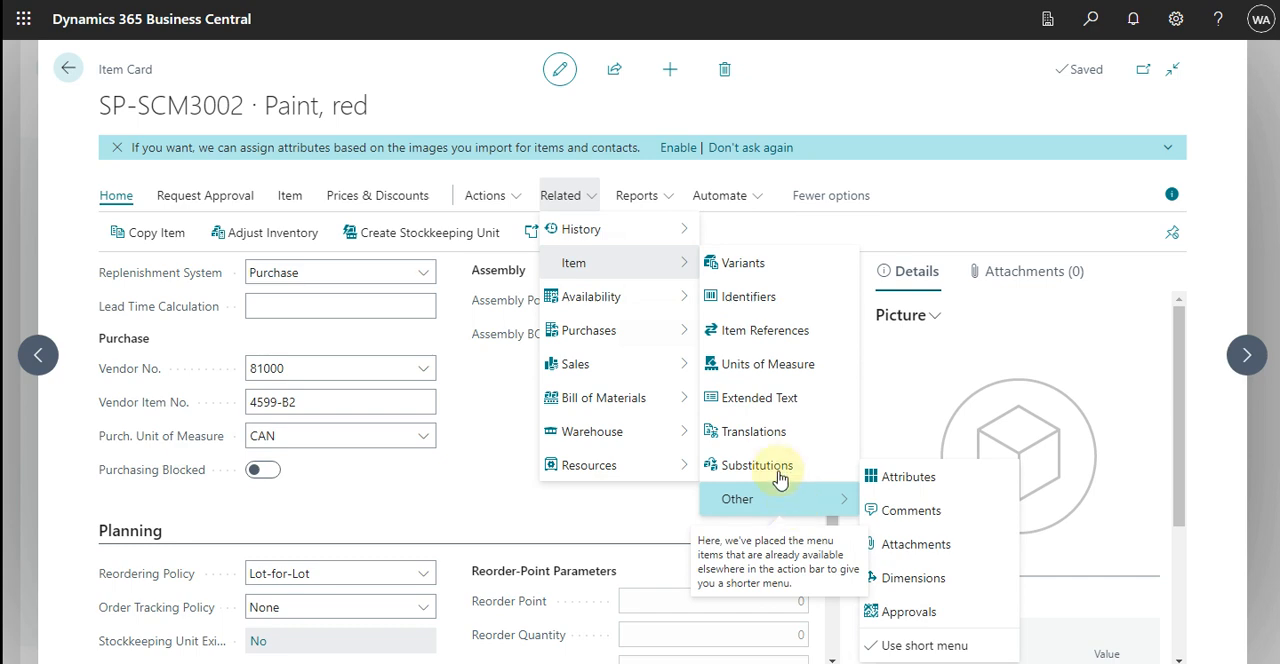
left_click(760, 364)
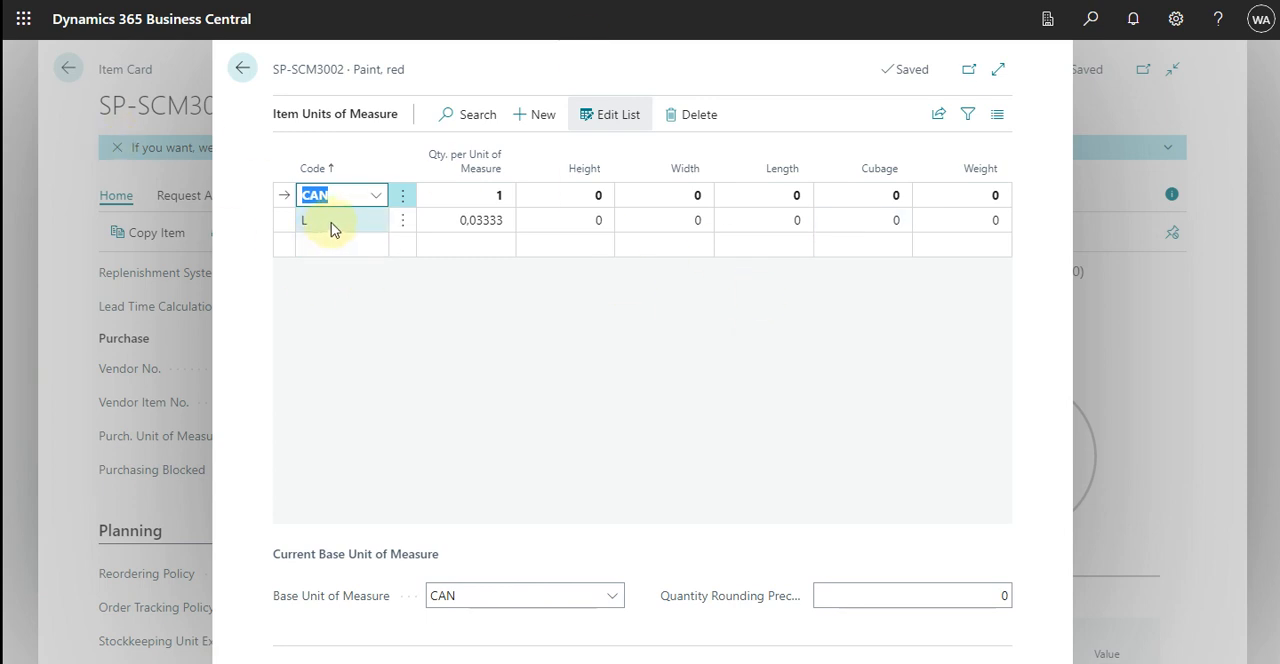
left_click_drag(340, 195, 463, 240)
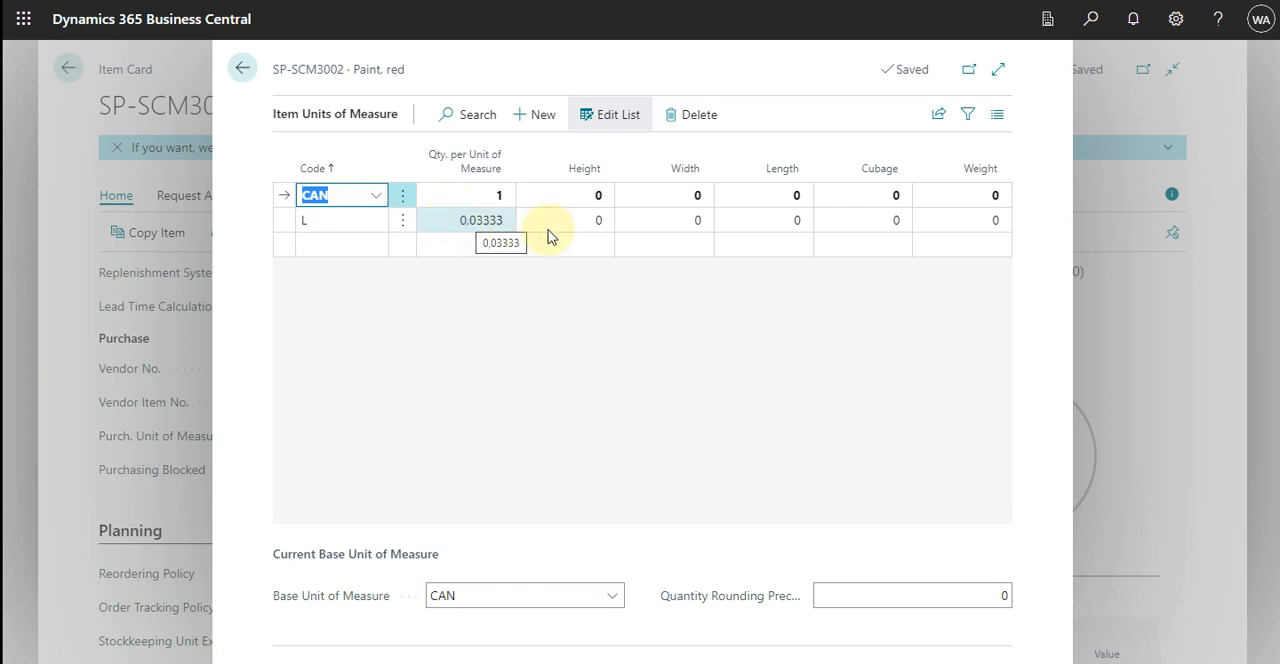
Set the quantity per unit of measure for code L to 30
left_click(488, 220)
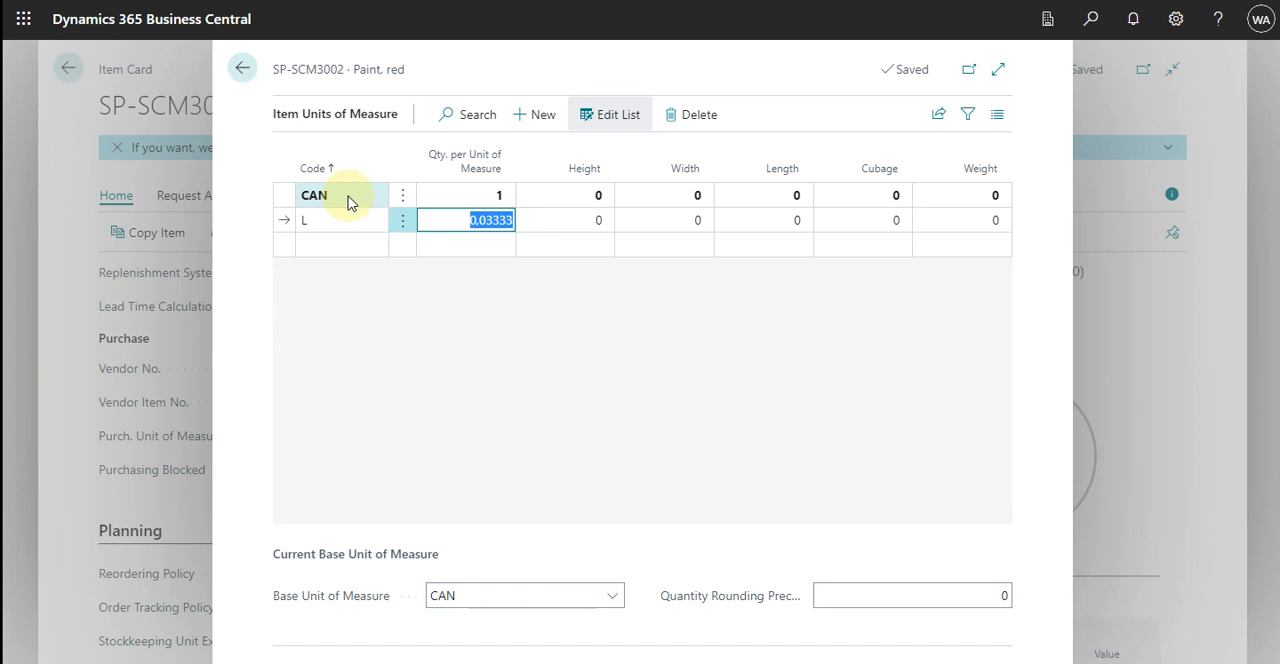
type("30")
key("Tab")
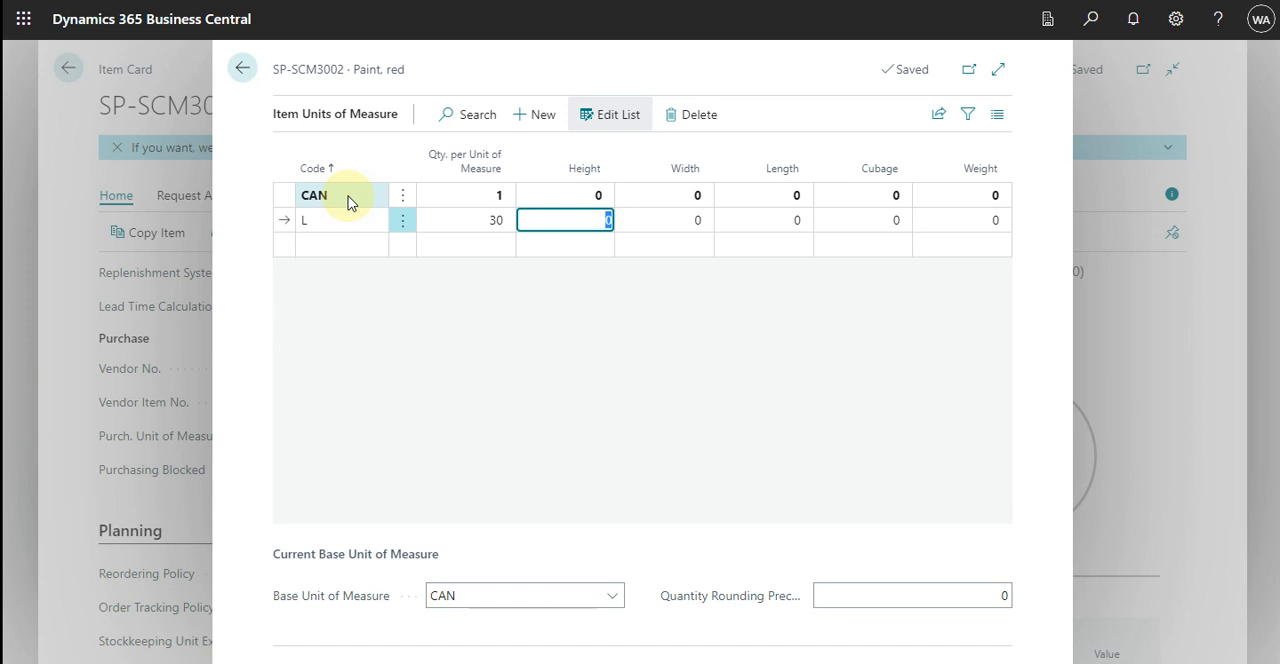
Enter 1/30 as the quantity per unit of measure for code L and close the item units list
key("shift+Tab")
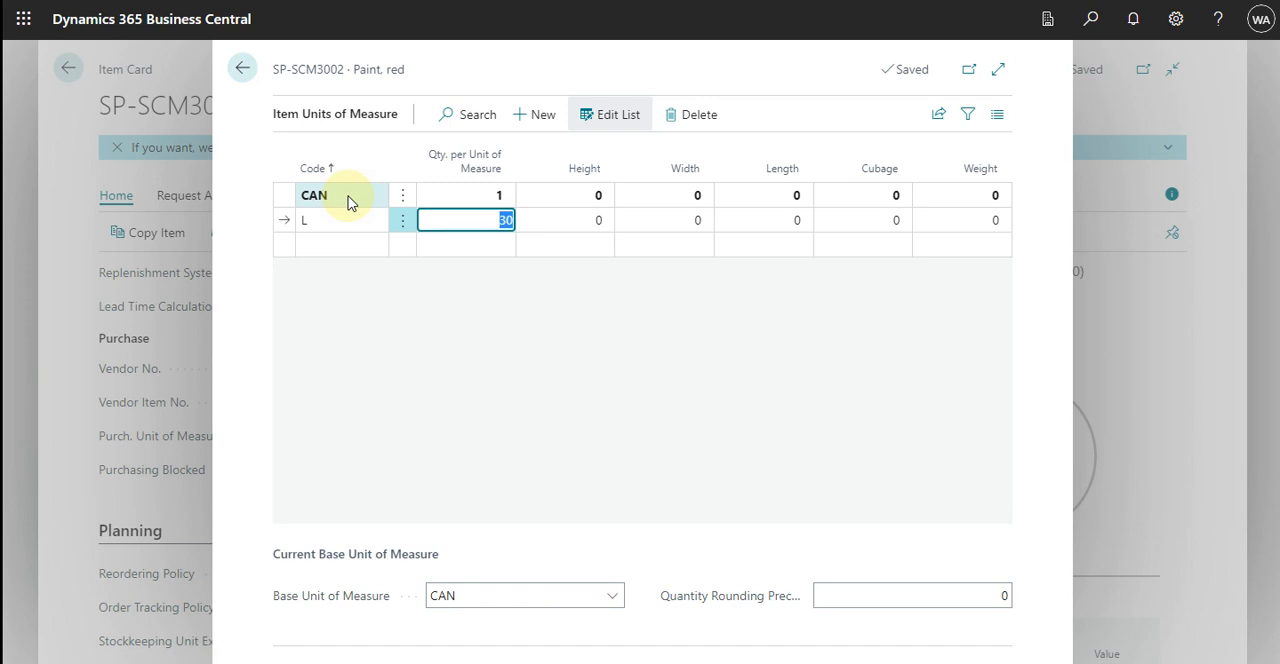
key("BackSpace")
type("1/30")
key("Tab")
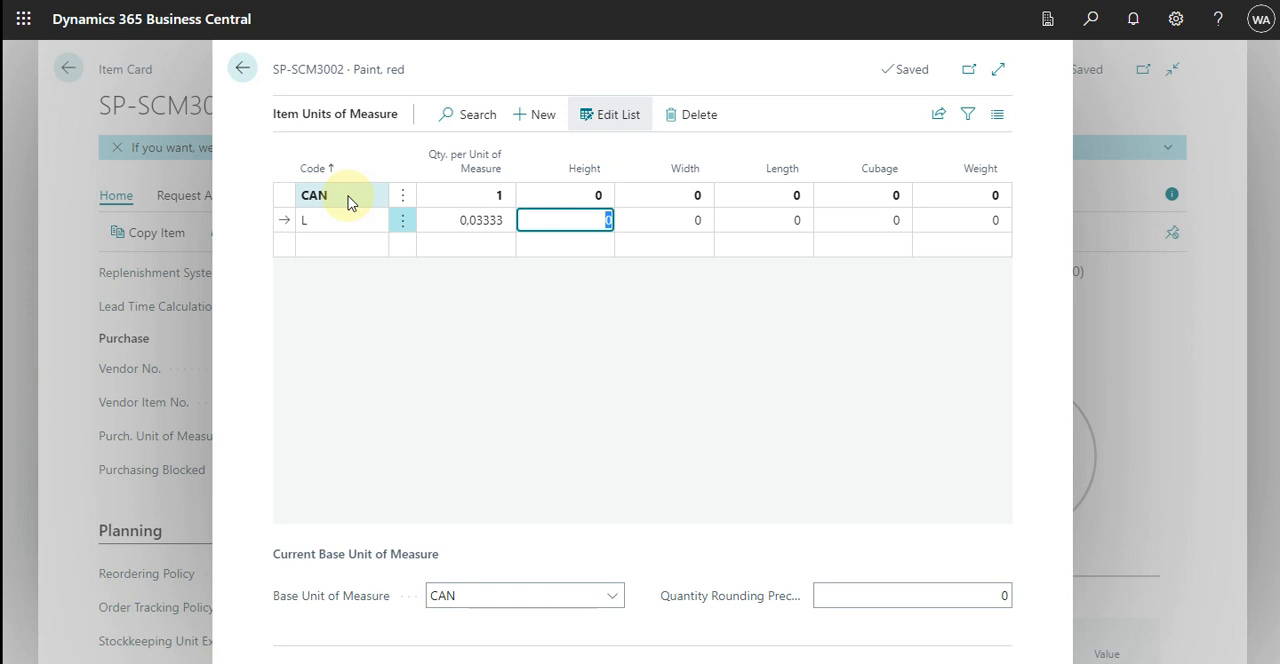
key("shift+Tab")
key("Up")
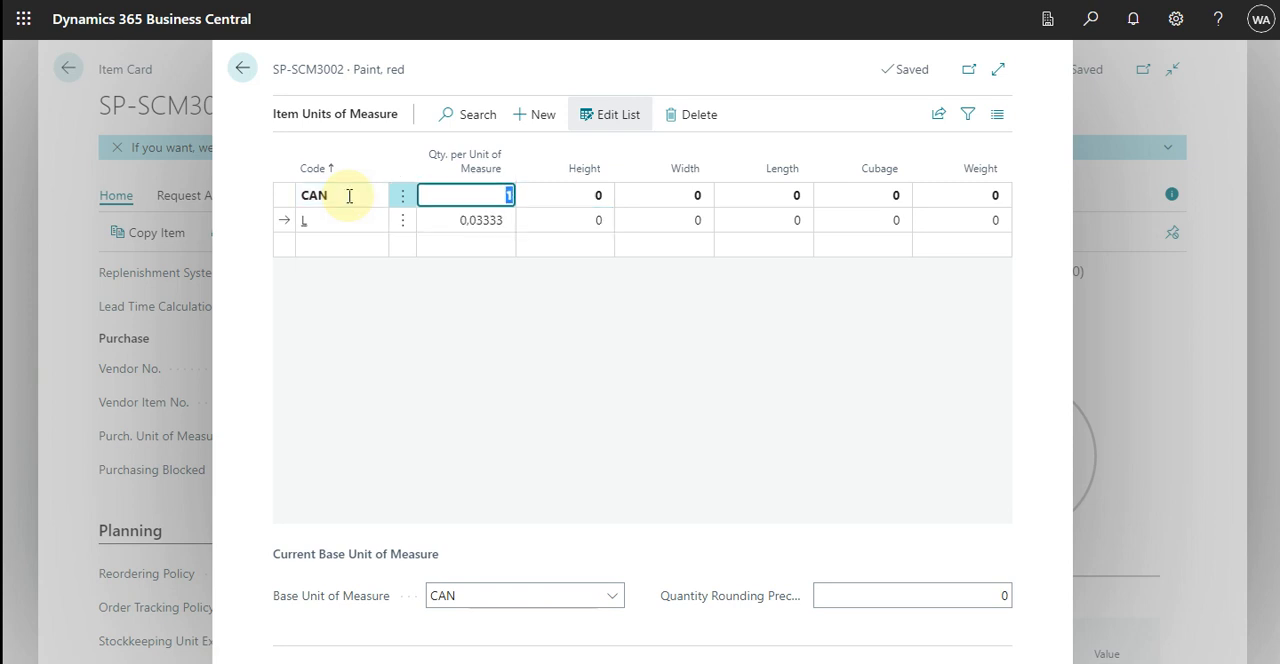
key("Down")
key("Up")
key("Escape")
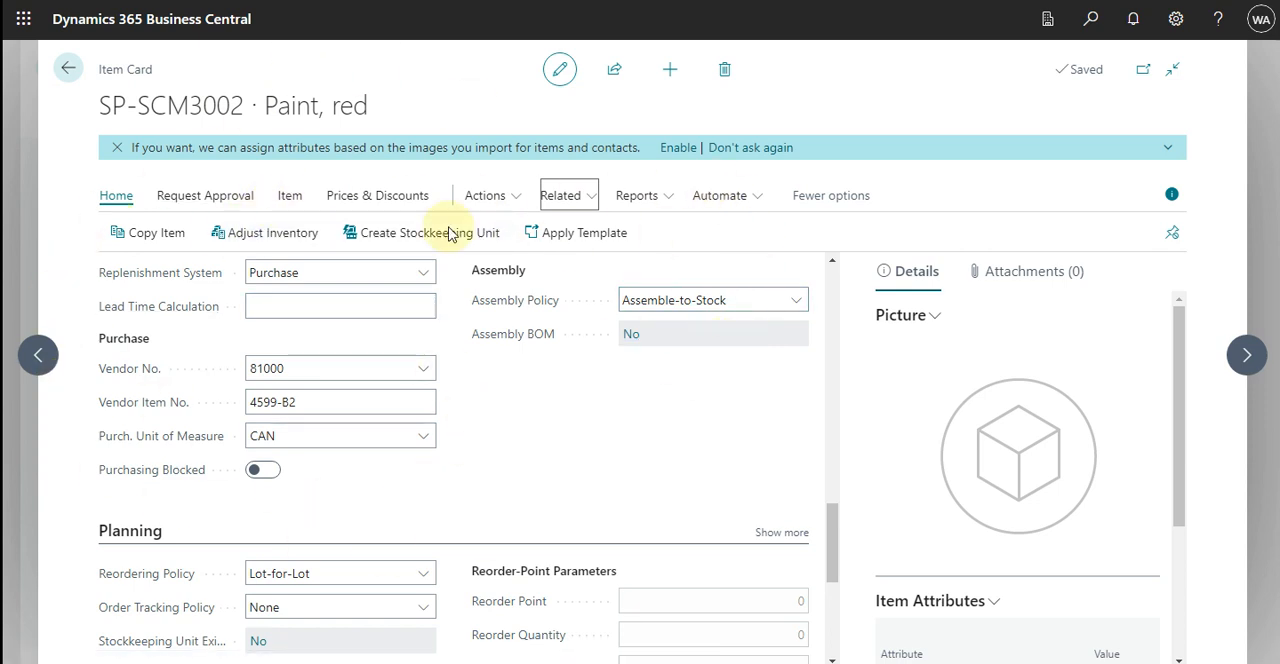
left_click(590, 197)
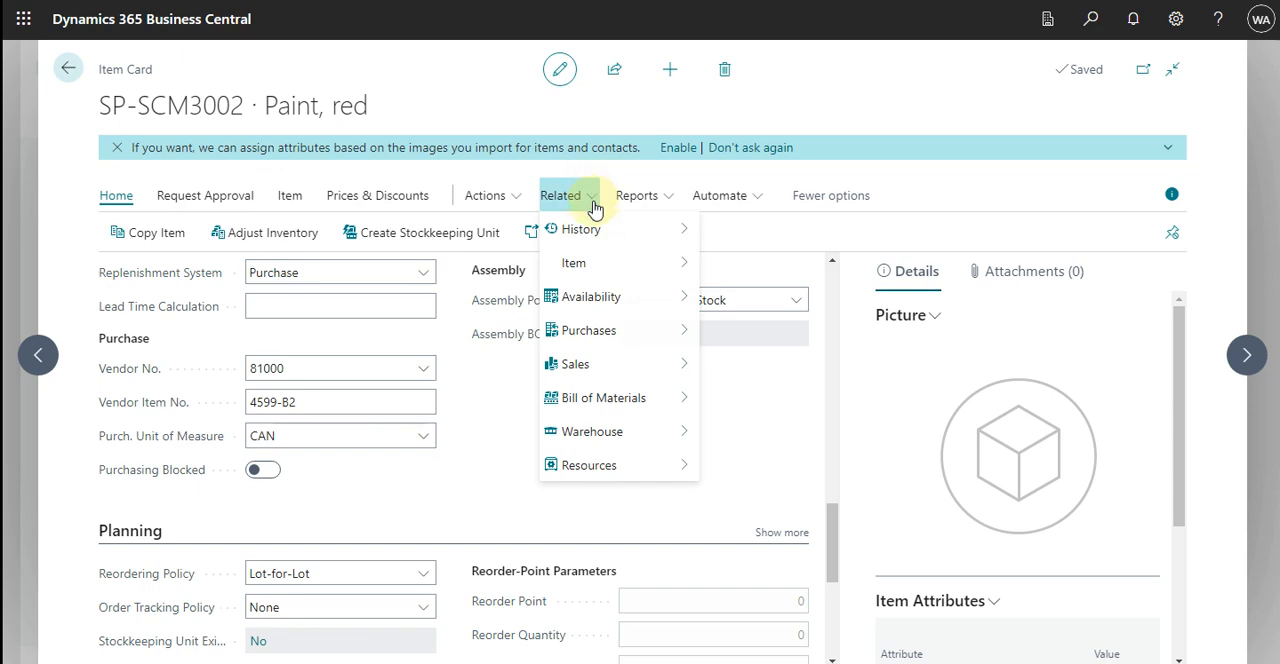
mouse_move(645, 272)
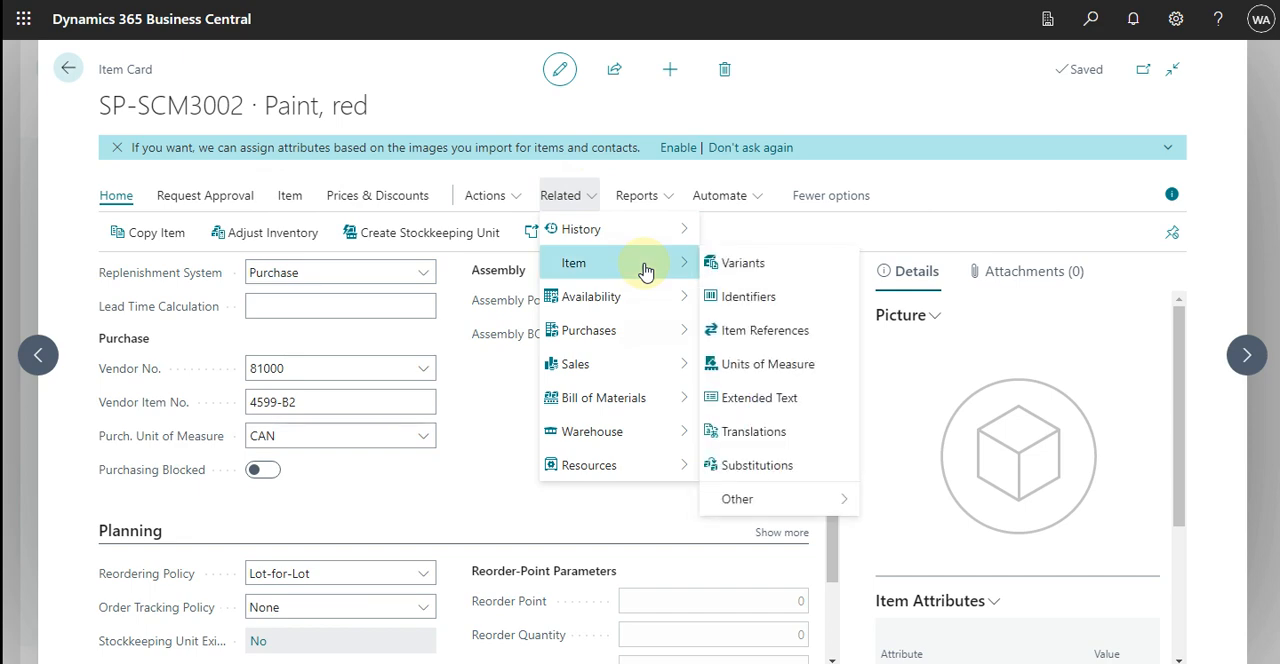
Open the Item Journal from the red paint item card
left_click(510, 200)
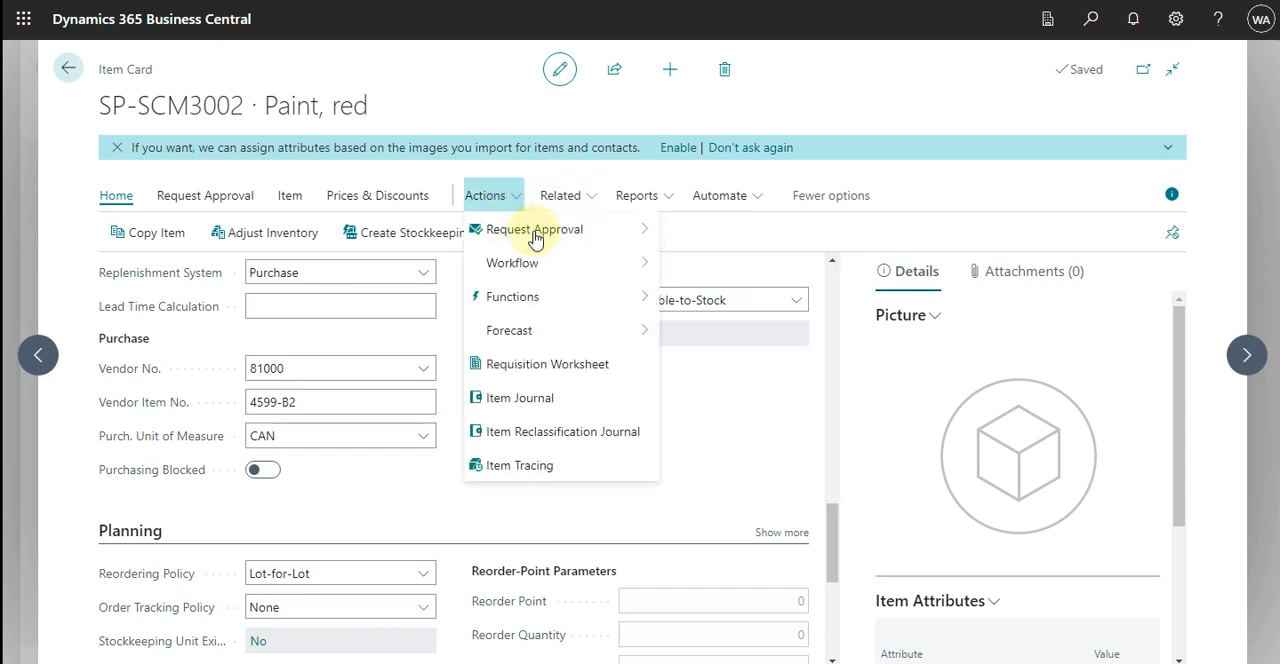
mouse_move(535, 237)
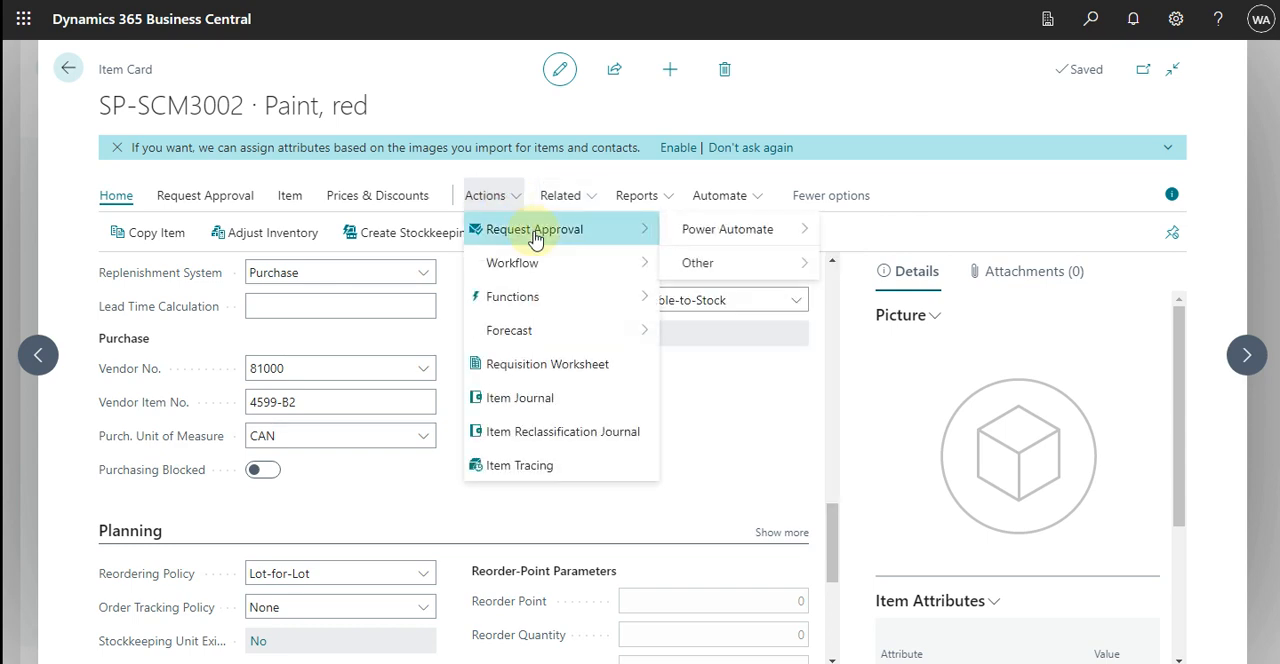
left_click(536, 400)
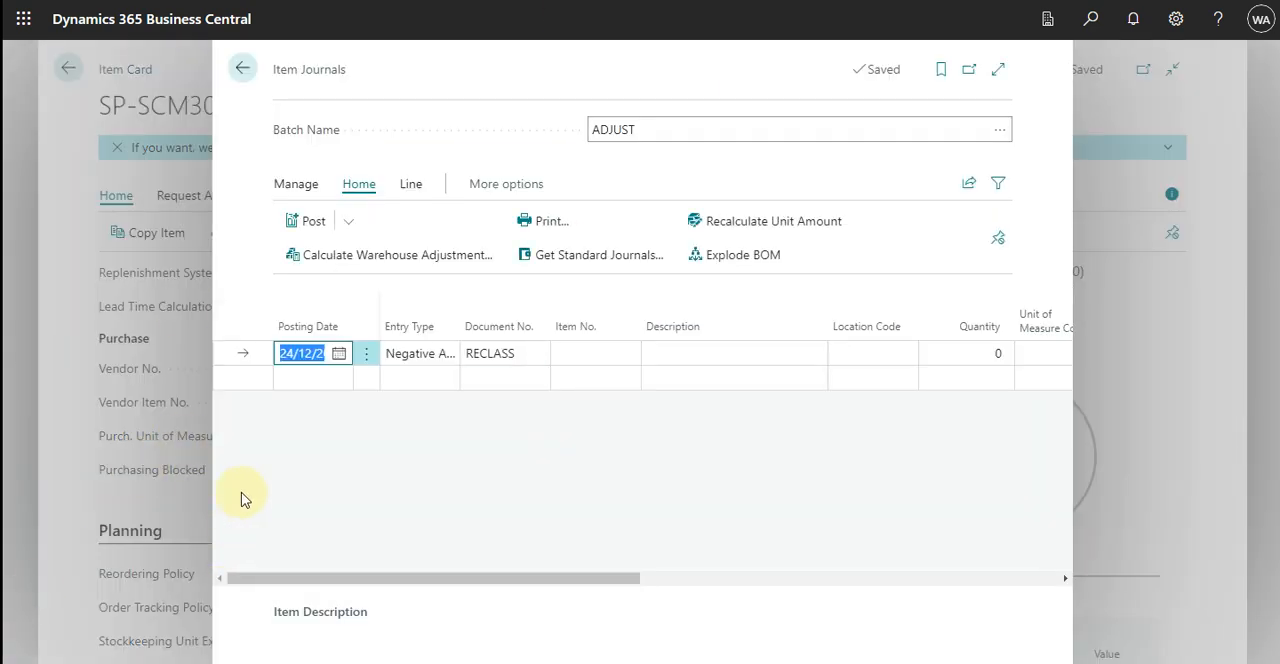
Set the negative adjustment line's posting date to today, 07/01/2023, and its document number to WASTE
type("t")
key("Tab")
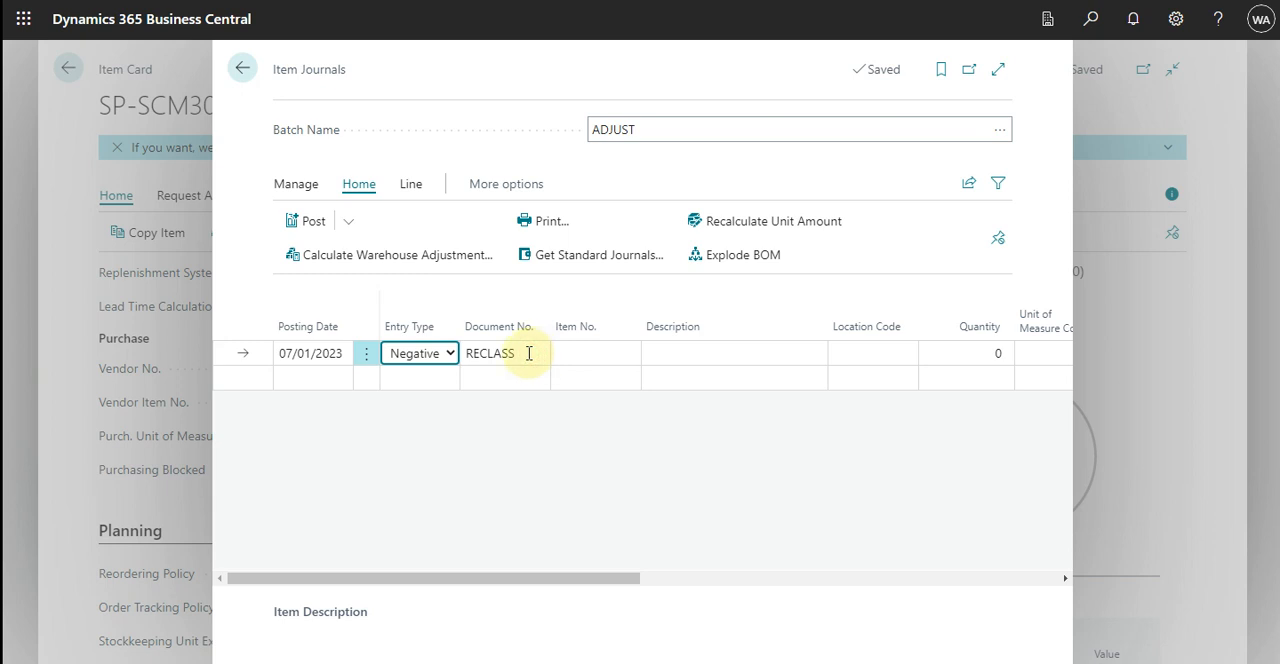
left_click(525, 354)
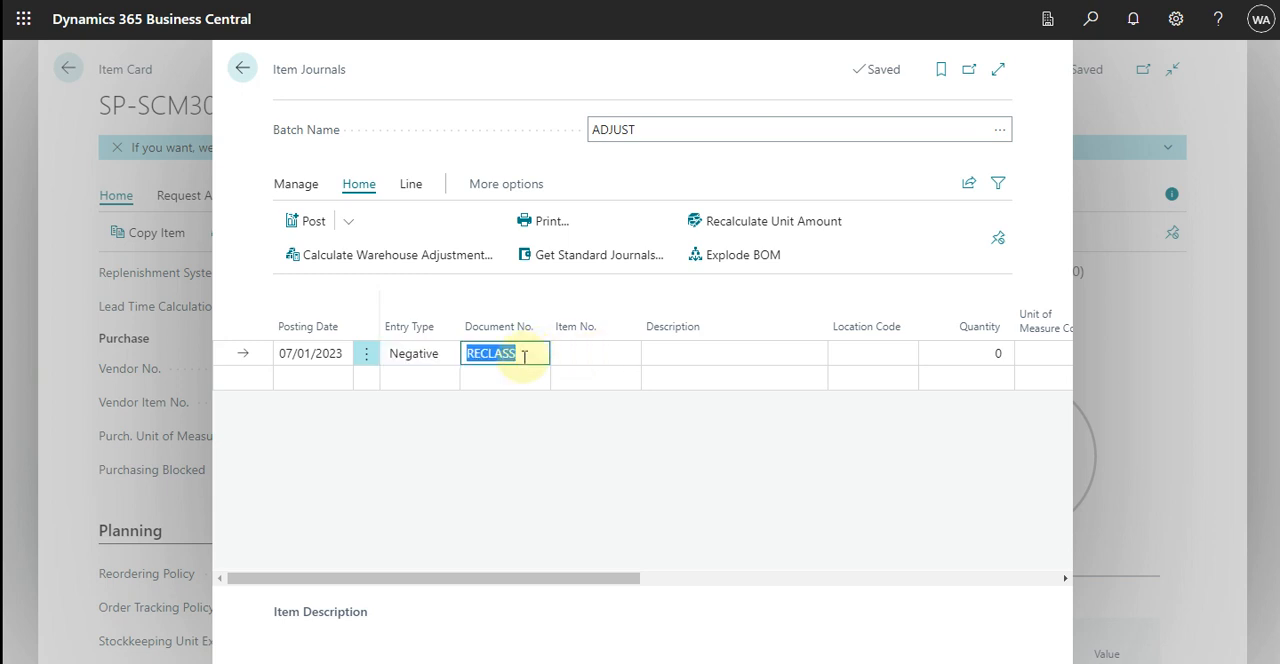
type("waste")
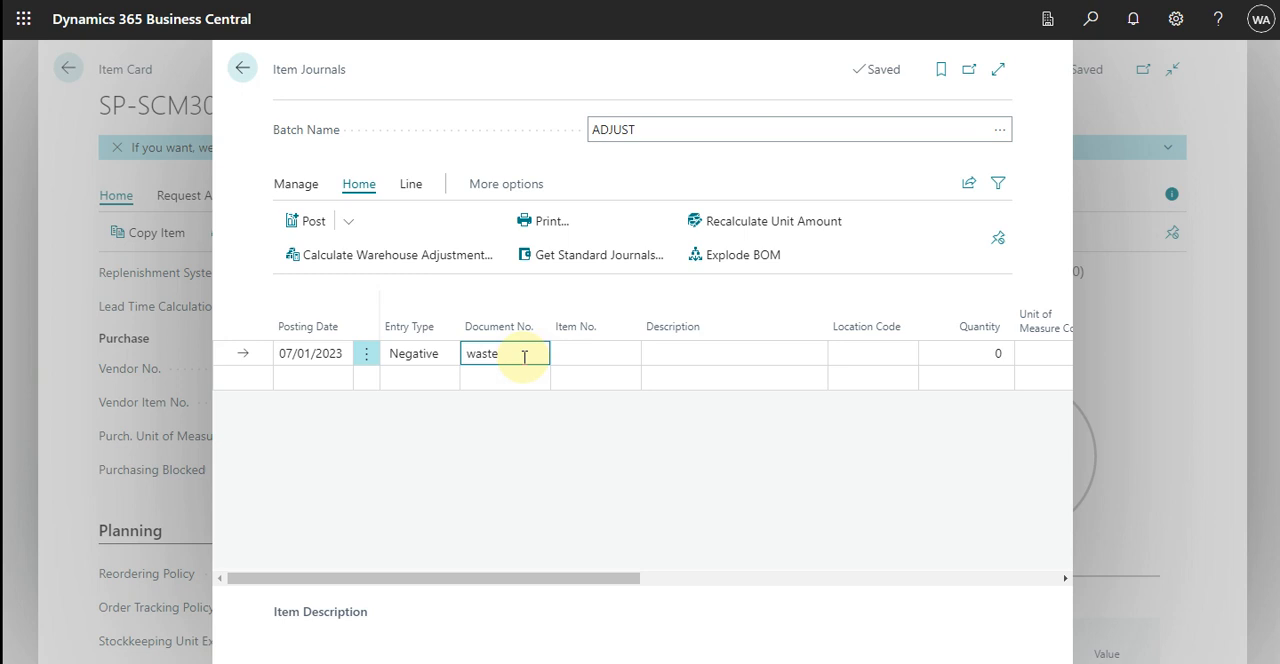
key("Tab")
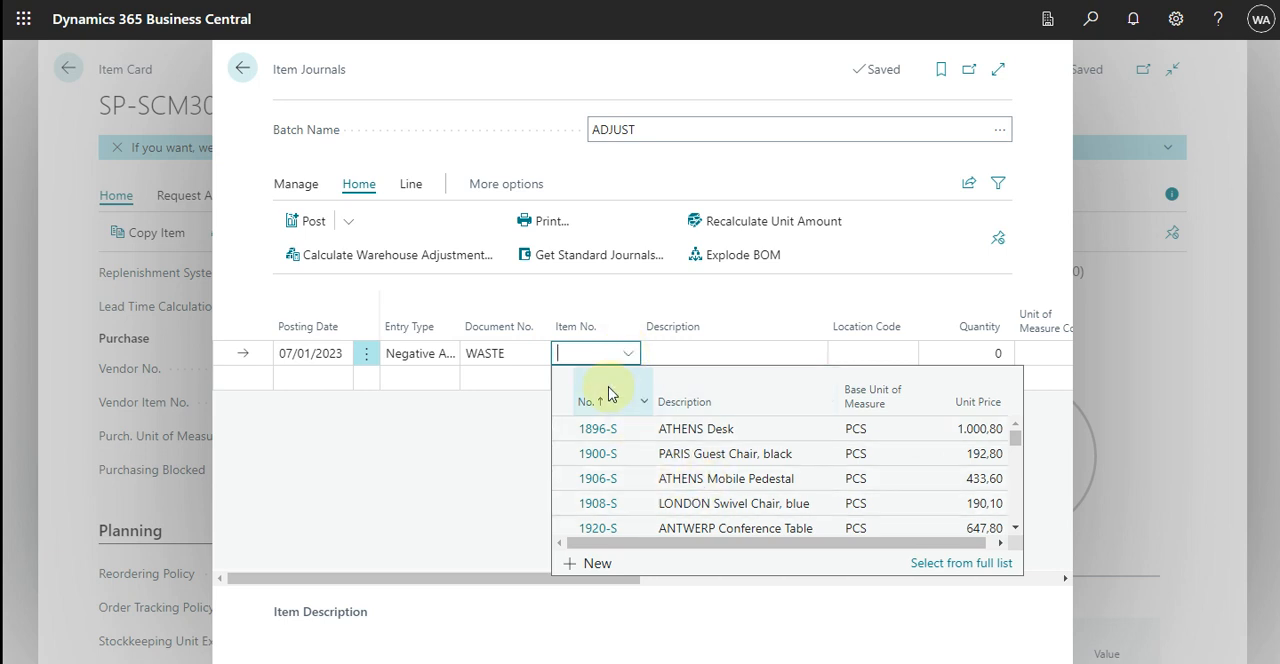
Enter item SP-SCM3002 (Paint, red) on the journal line with a quantity of 2 and unit of measure L
type("rec")
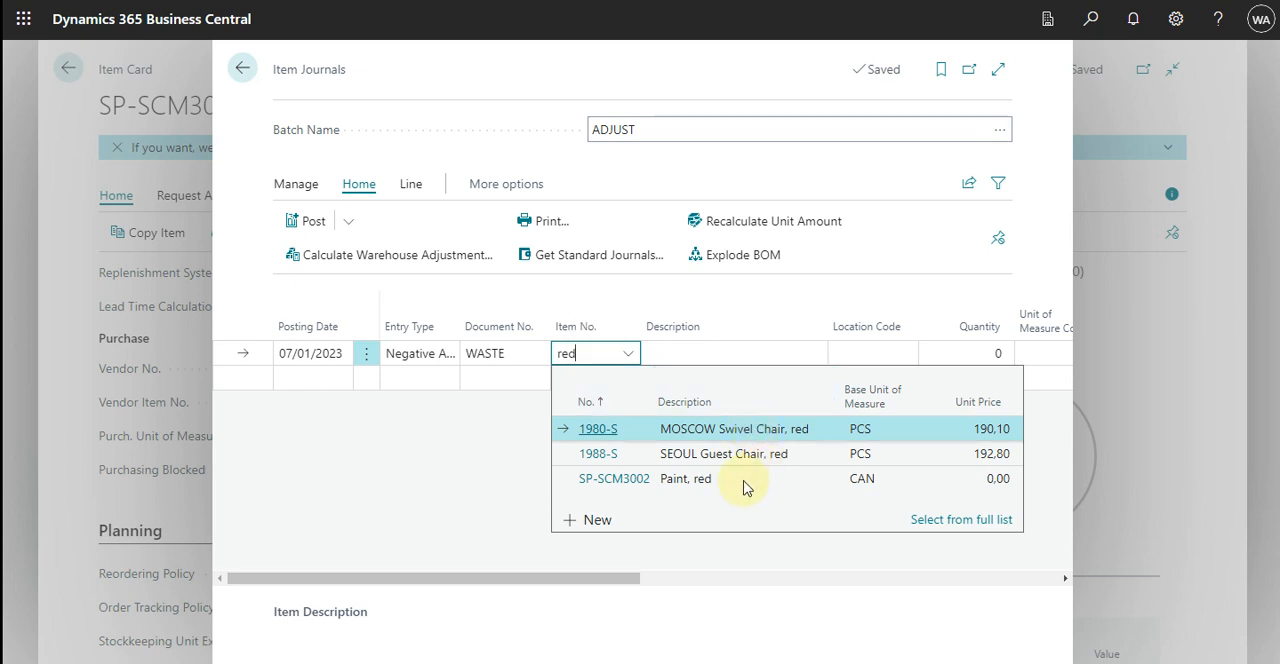
left_click(617, 482)
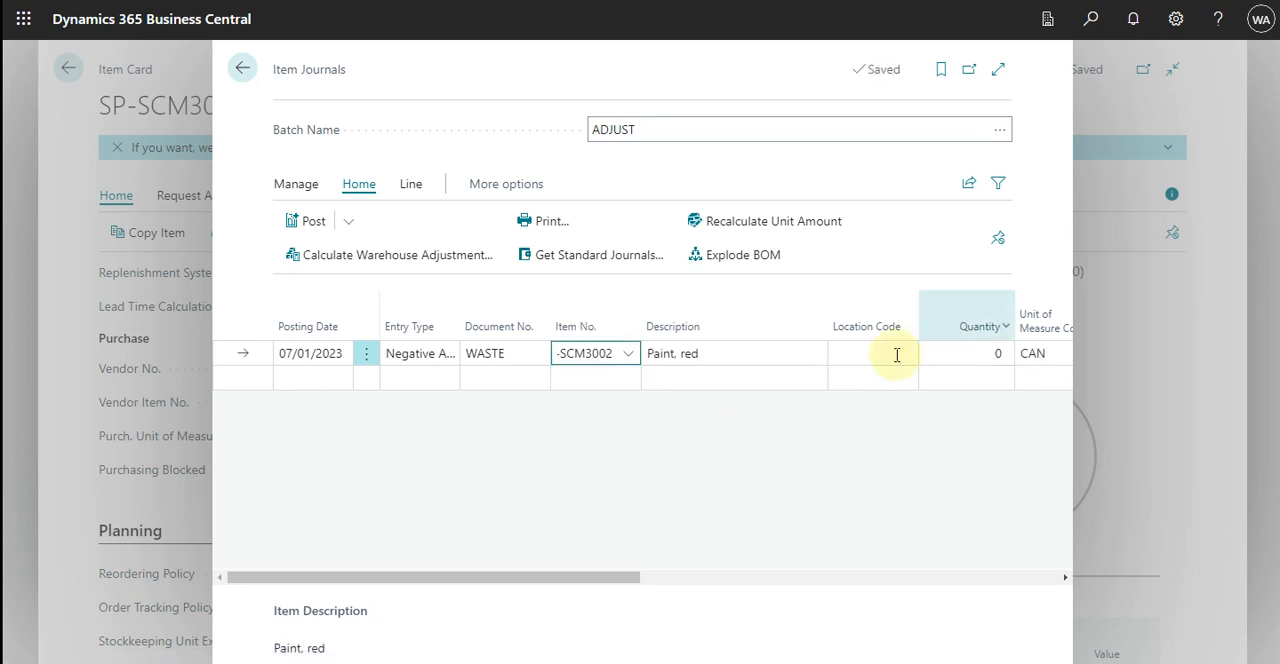
left_click(963, 350)
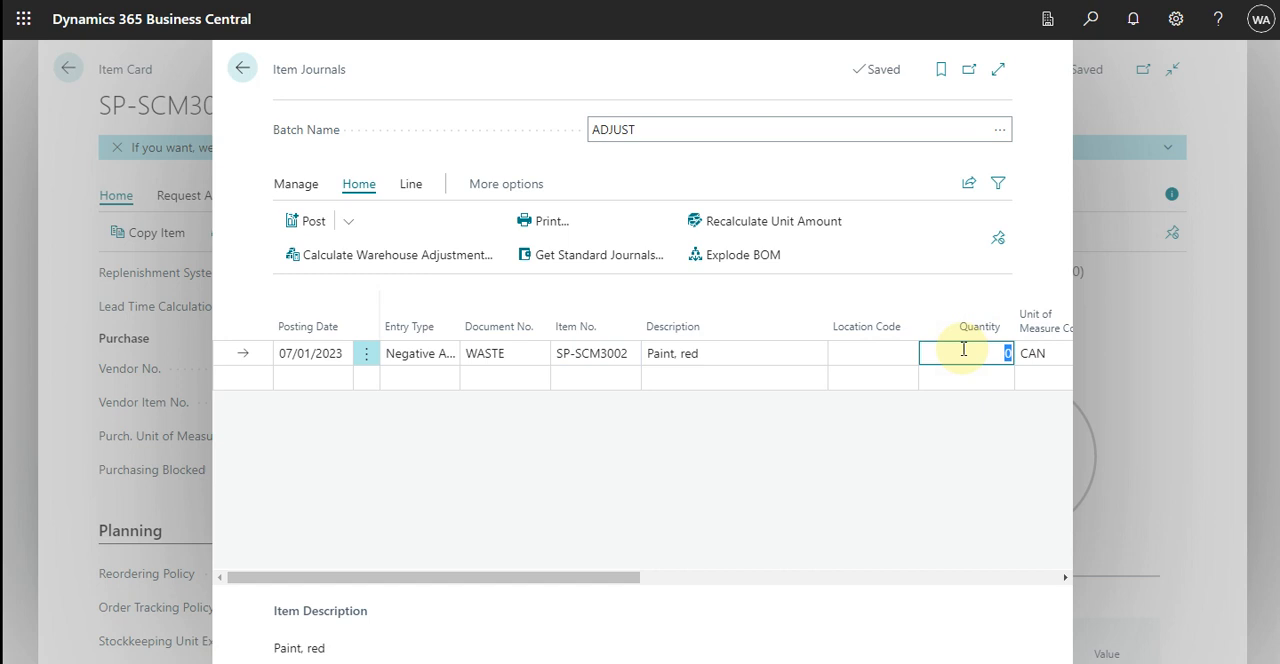
type("2")
key("Tab")
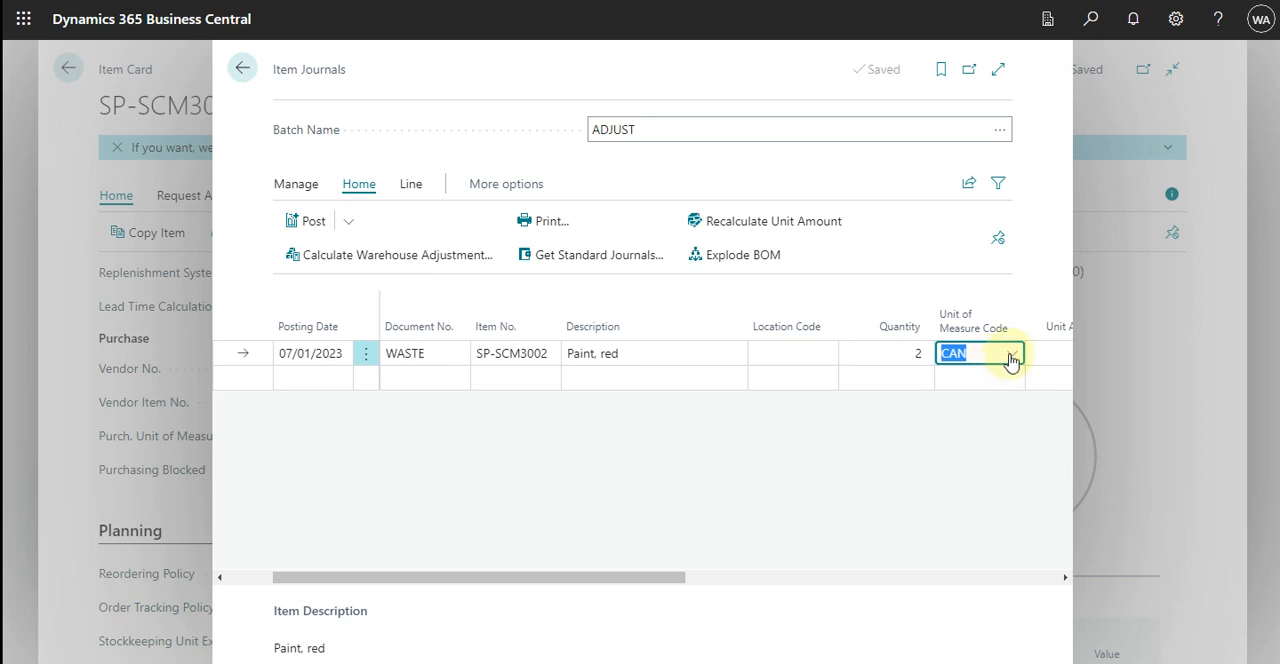
left_click(1012, 355)
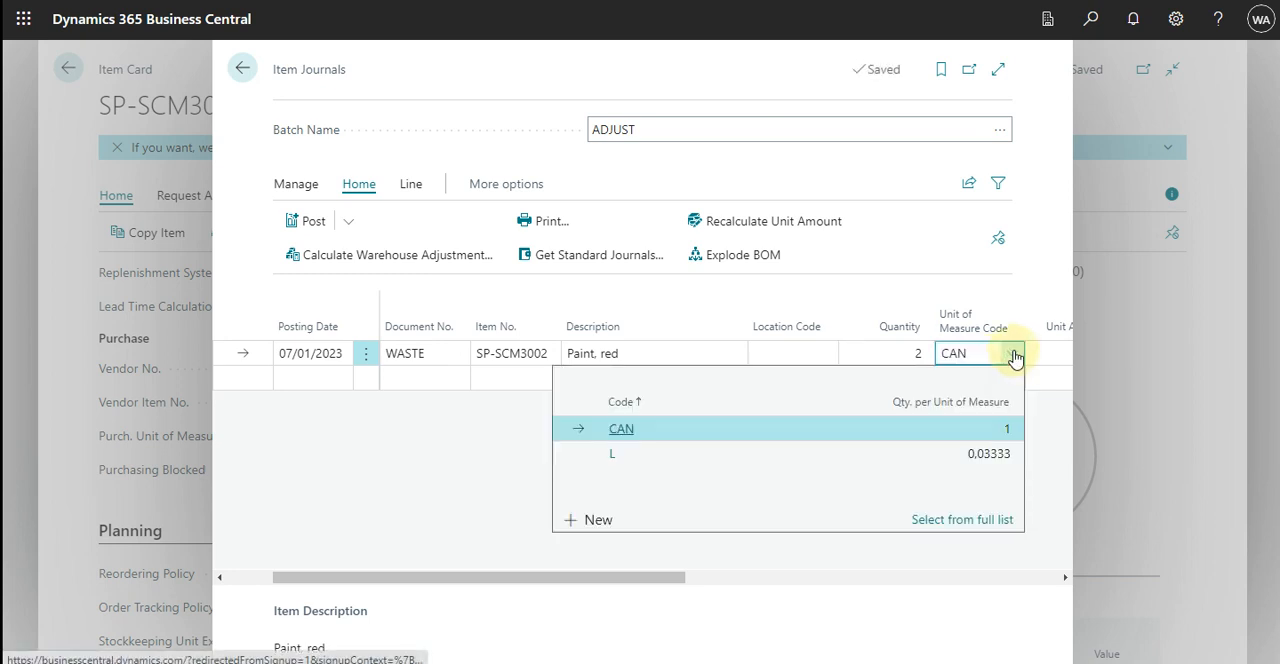
left_click(627, 459)
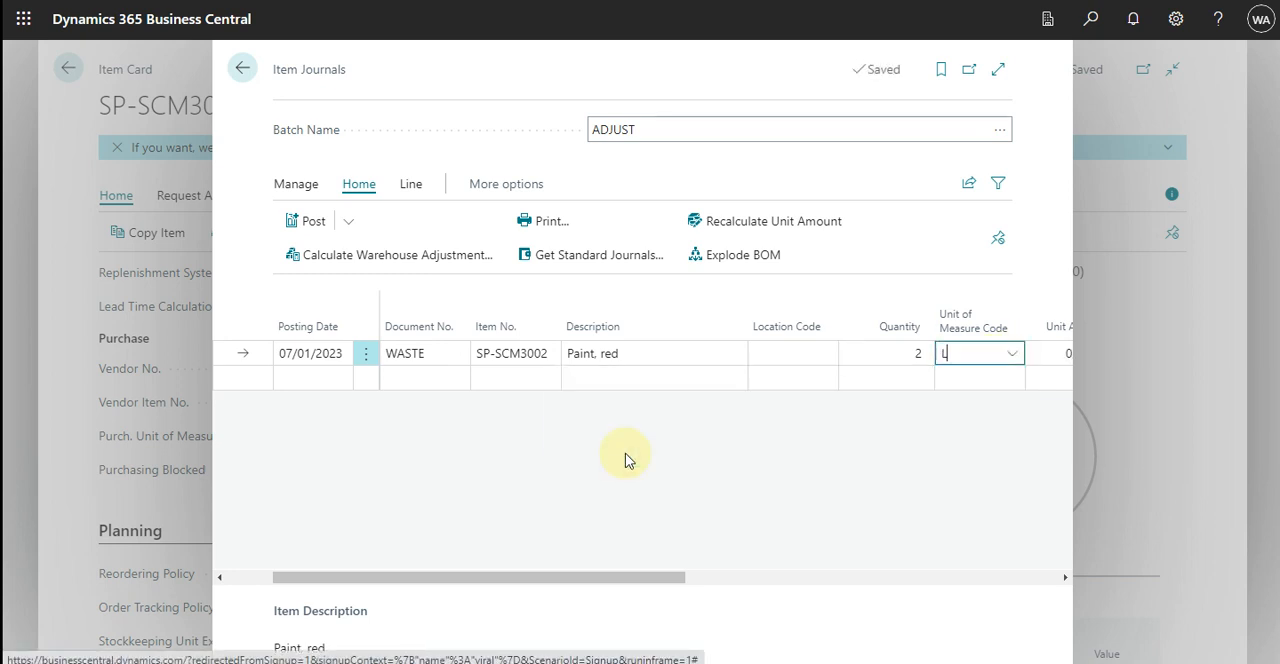
key("Tab")
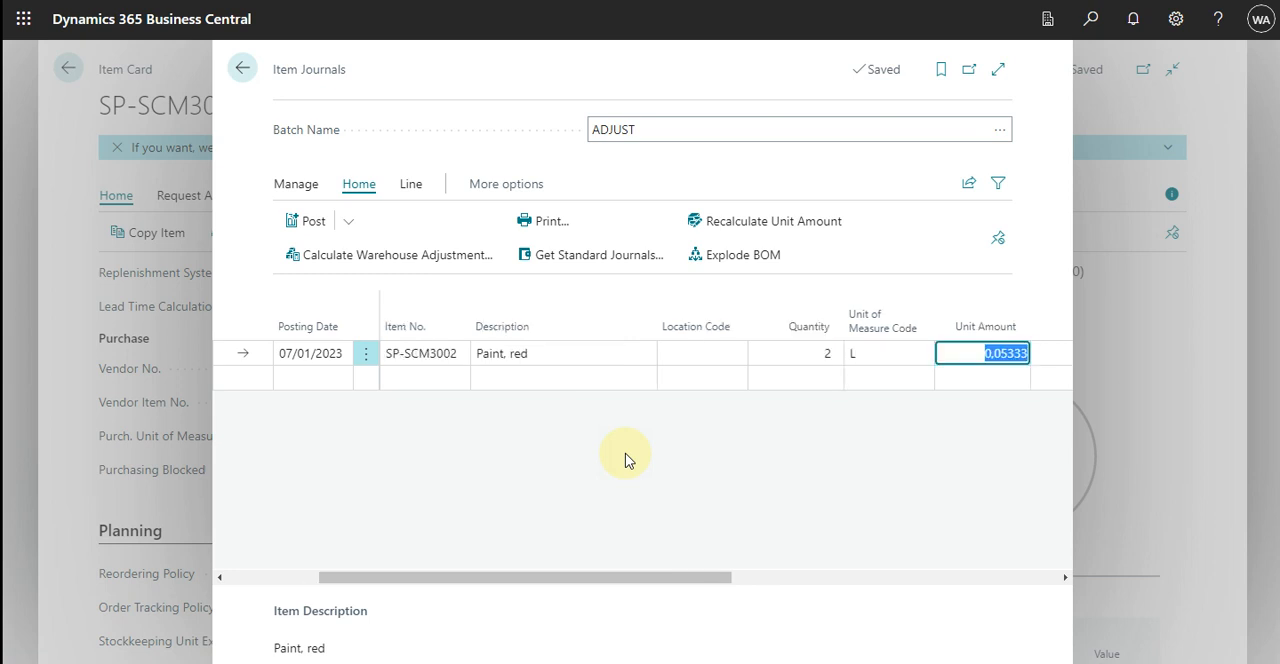
Post the red paint waste line in the ADJUST batch and return to the item card
key("Tab")
key("Tab")
key("Tab")
key("Tab")
key("Tab")
key("Tab")
key("Tab")
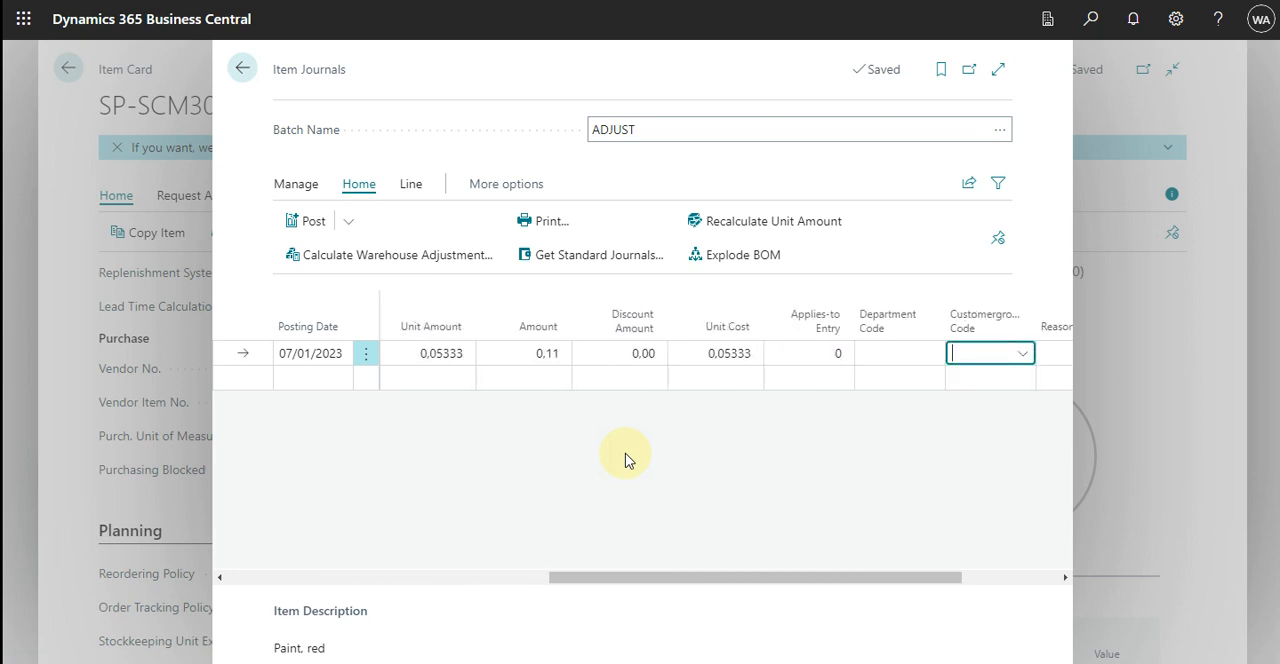
key("Tab")
key("Tab")
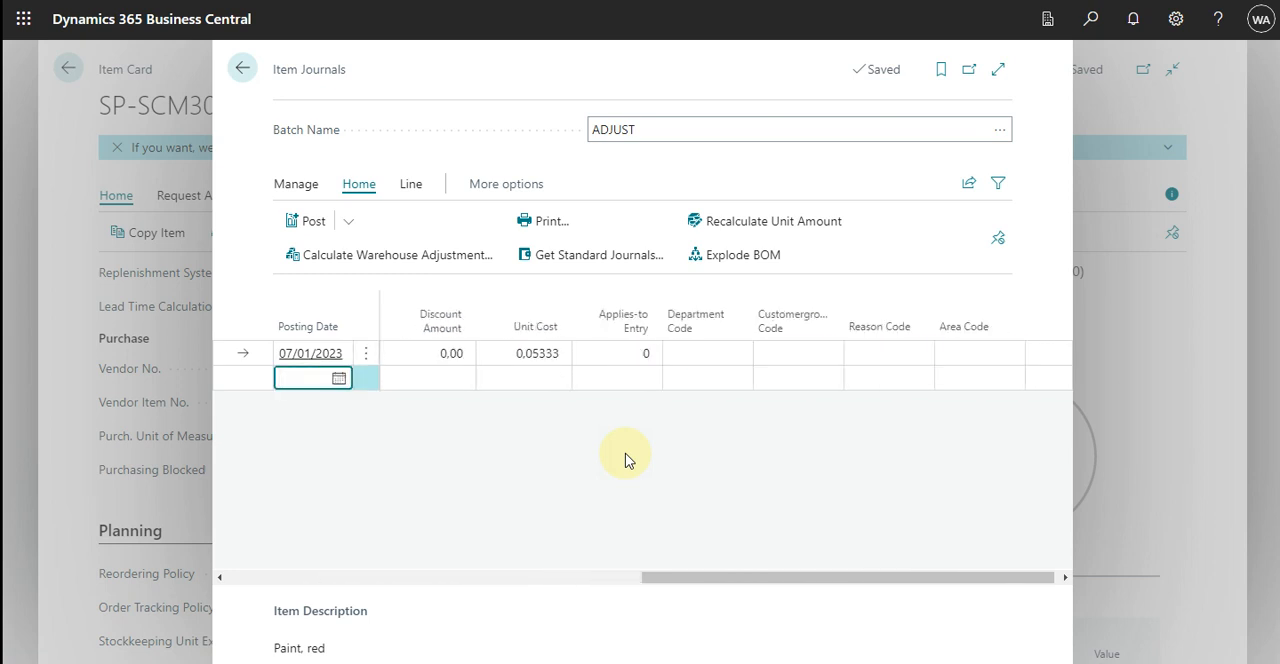
key("Up")
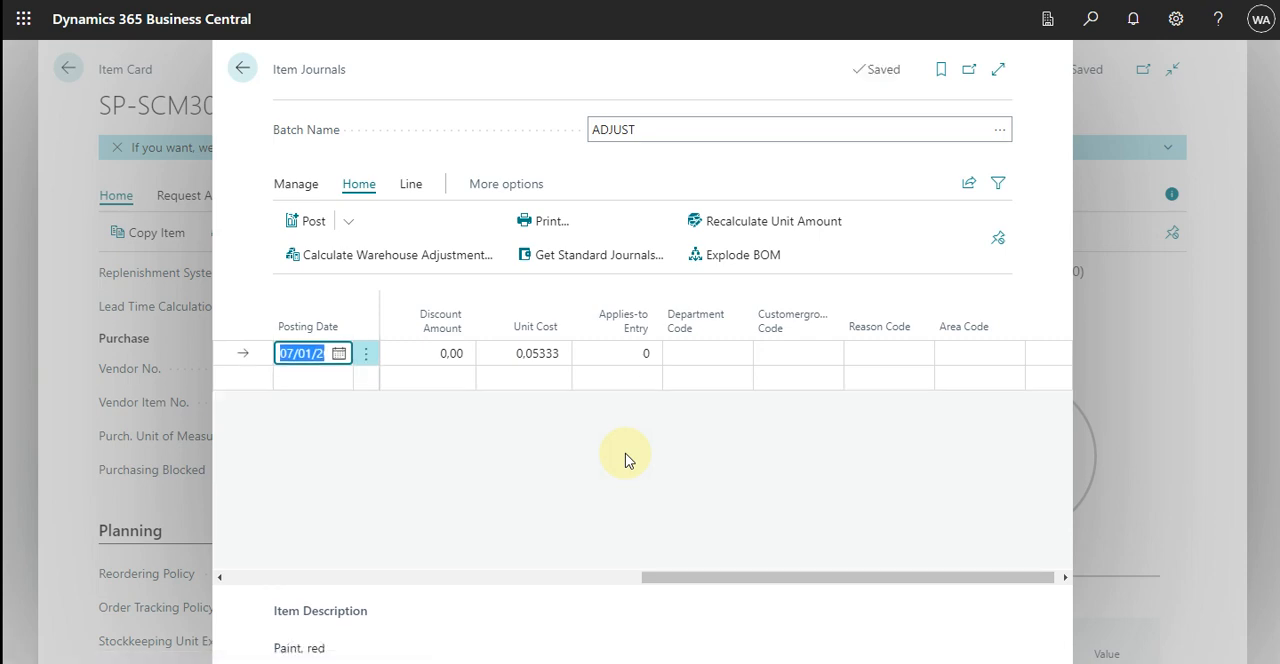
key("F9")
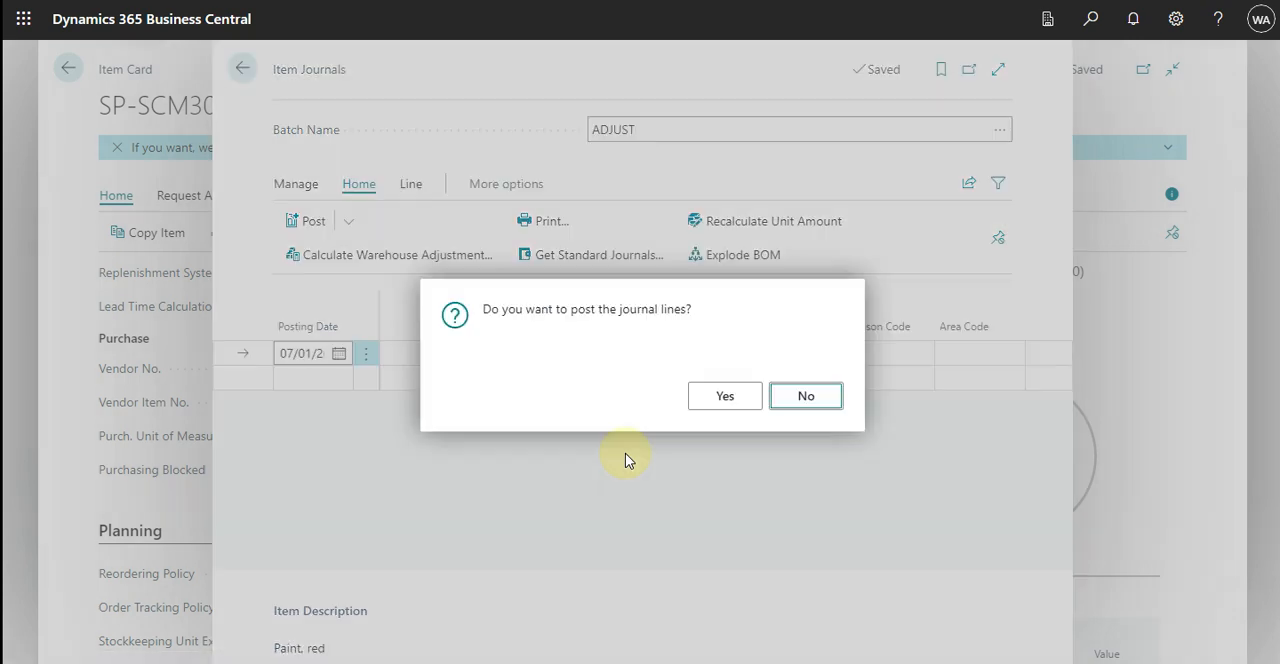
left_click(724, 398)
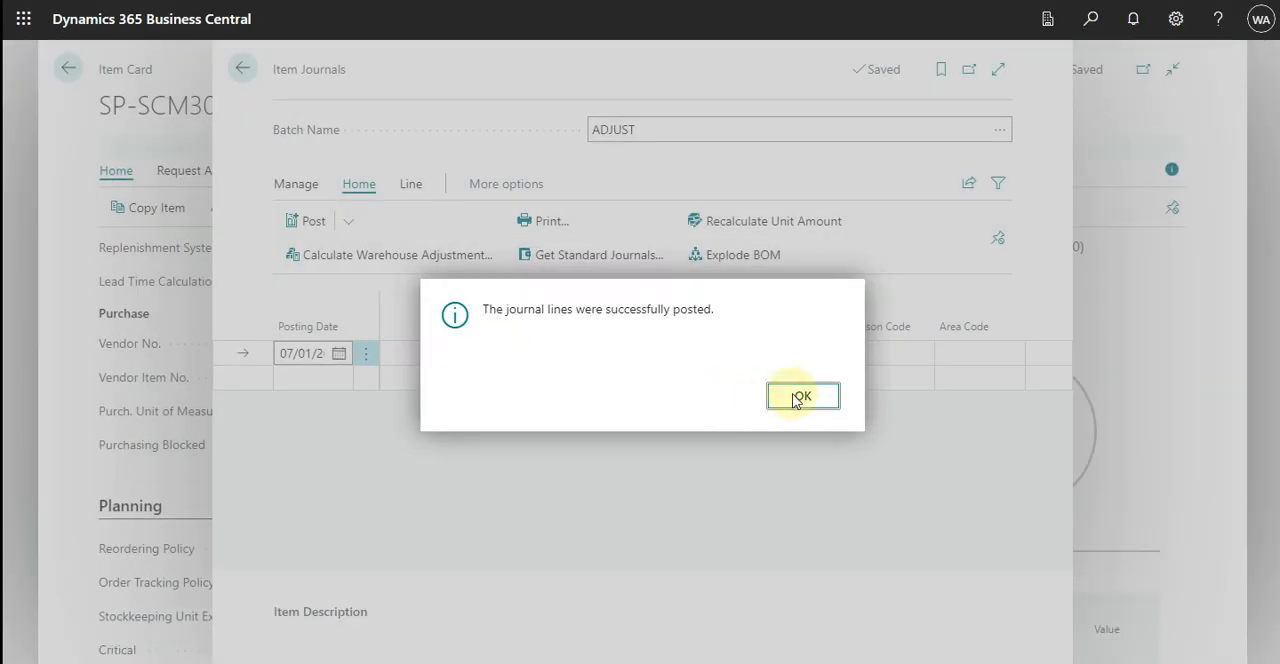
left_click(801, 396)
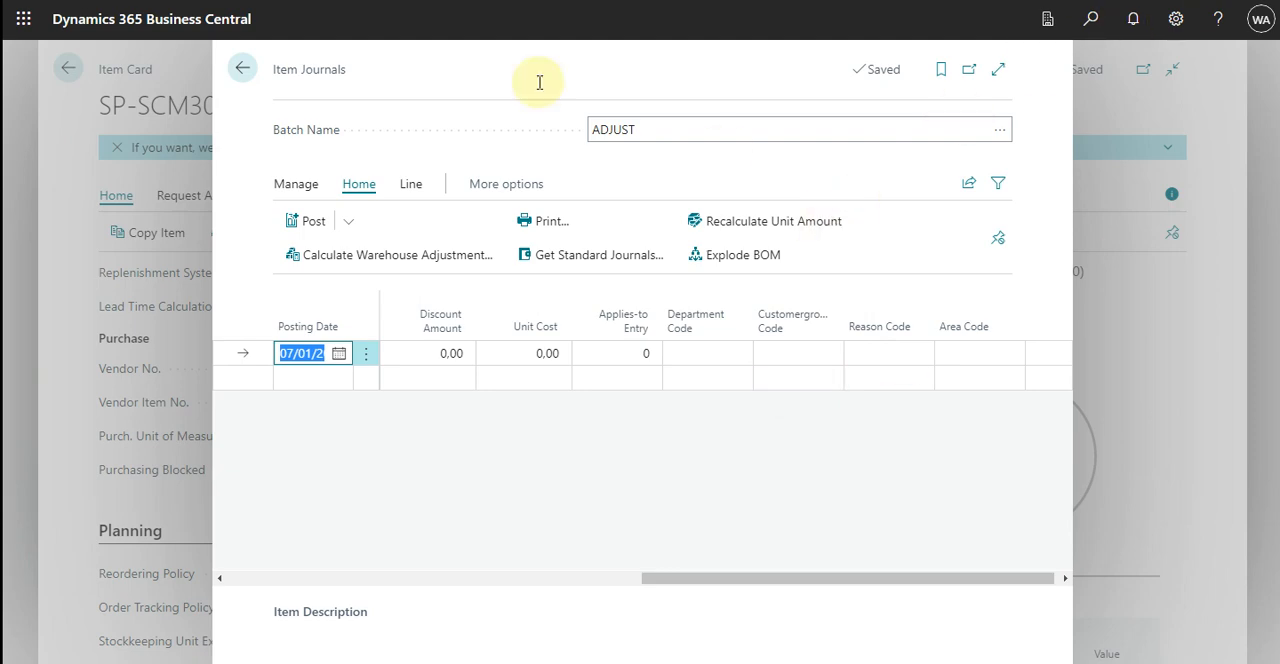
left_click(247, 76)
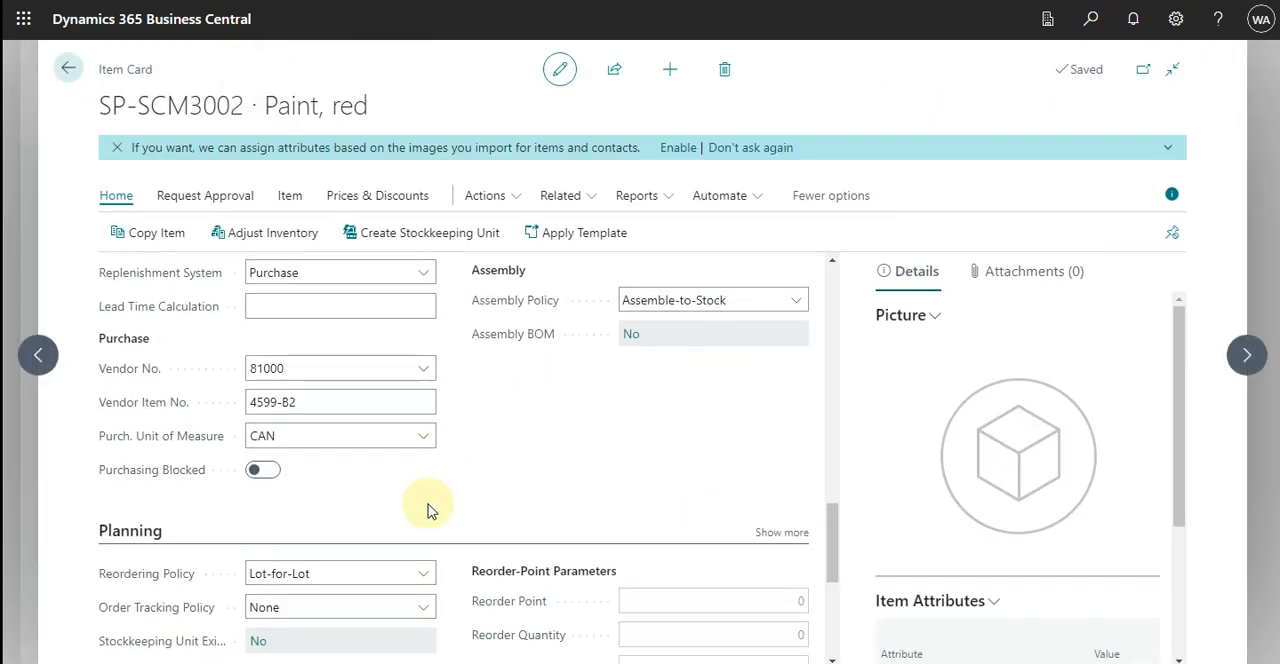
Check the Quantity on Hand in the Inventory section of the red paint item card
scroll(338, 466, "down", 3)
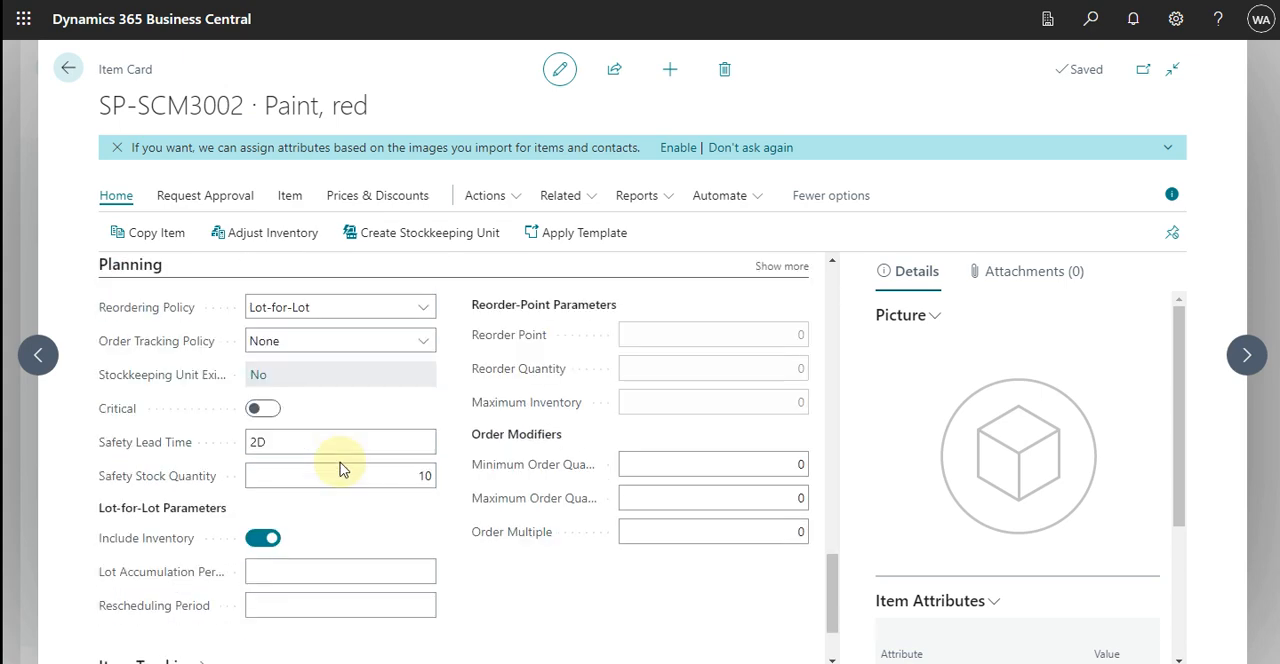
scroll(338, 464, "down", 1)
scroll(341, 462, "up", 4)
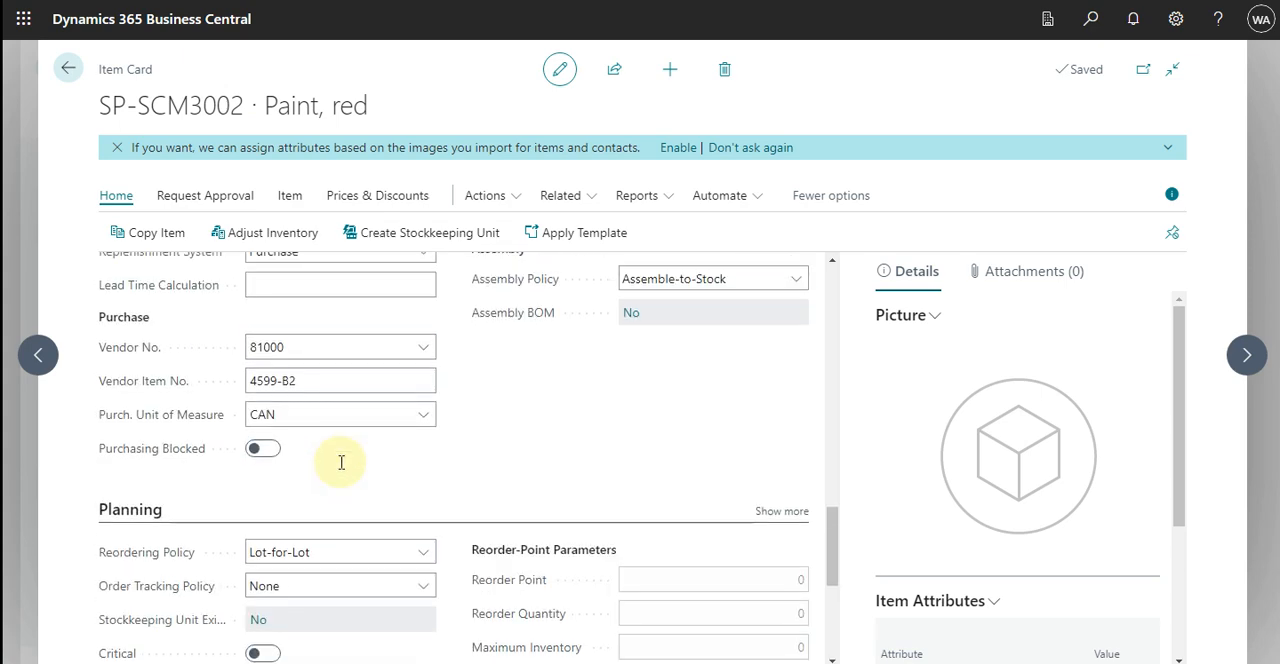
scroll(338, 465, "up", 10)
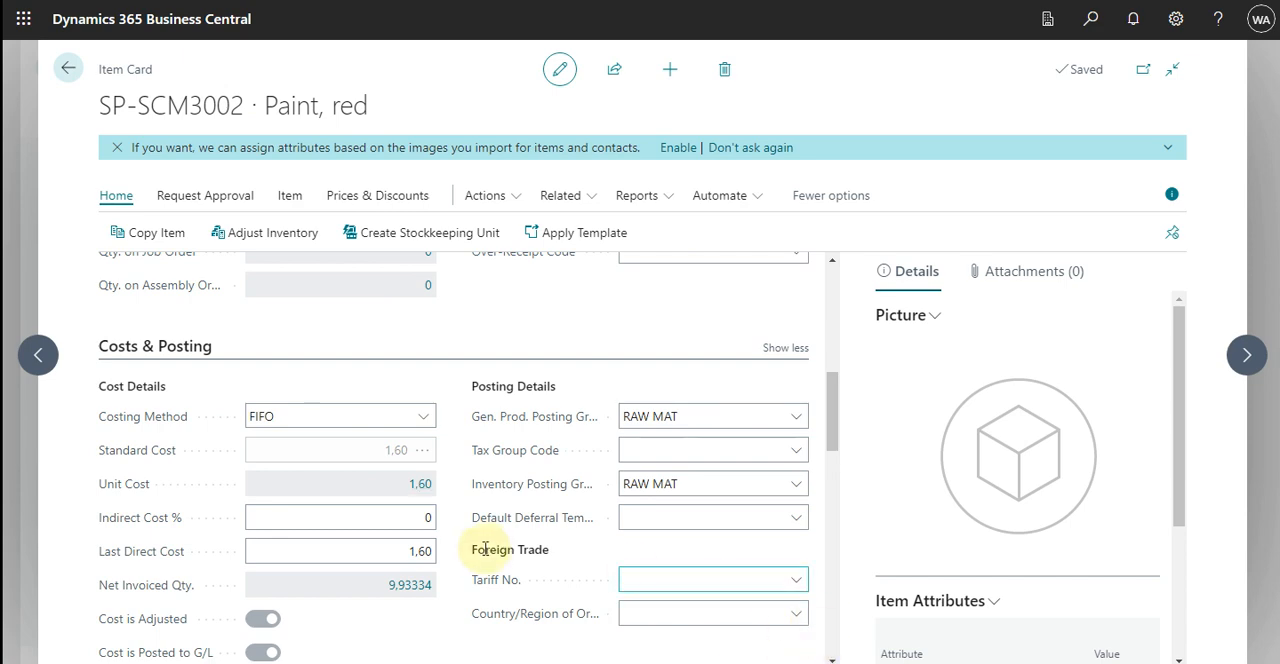
scroll(485, 549, "up", 4)
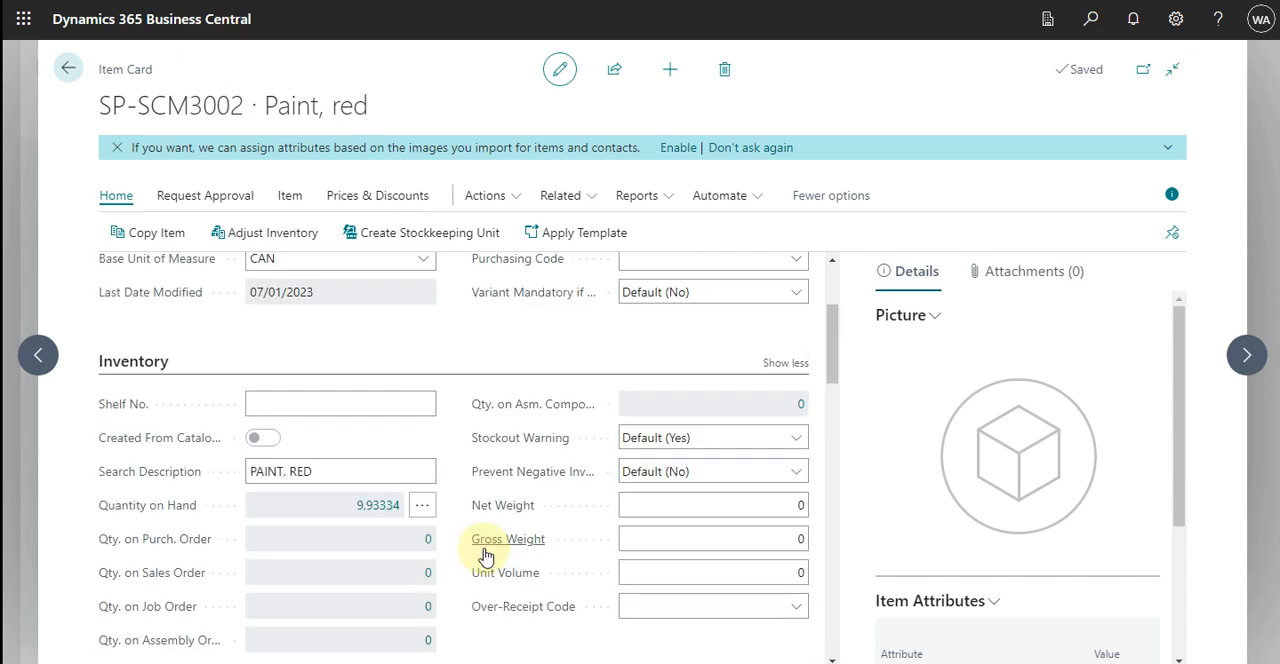
scroll(486, 554, "down", 1)
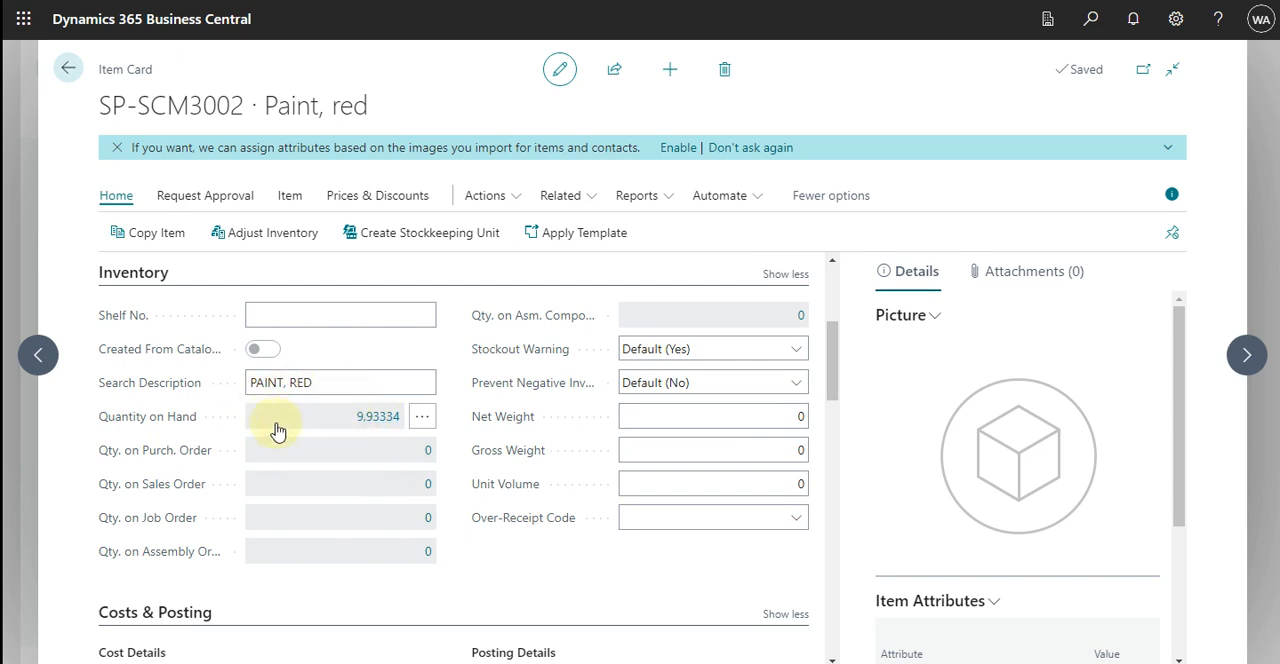
Open the item ledger entries behind Quantity on Hand and examine their quantities, remaining quantities and cost amounts
left_click(376, 417)
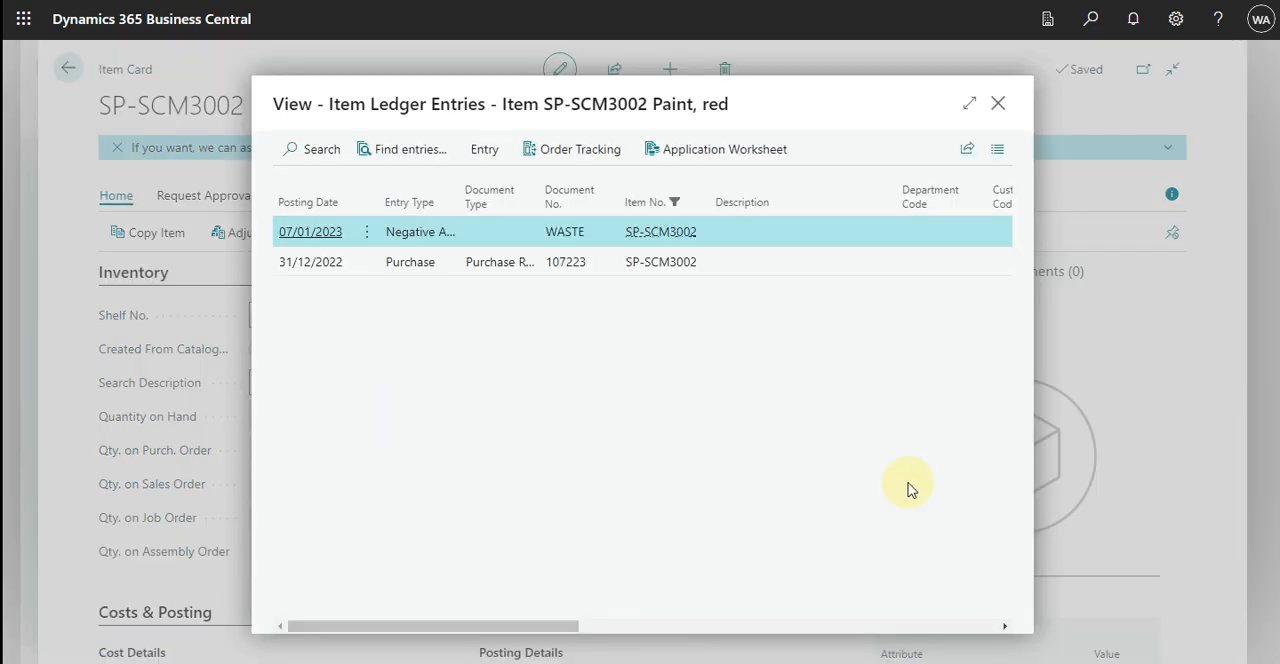
left_click_drag(397, 626, 641, 627)
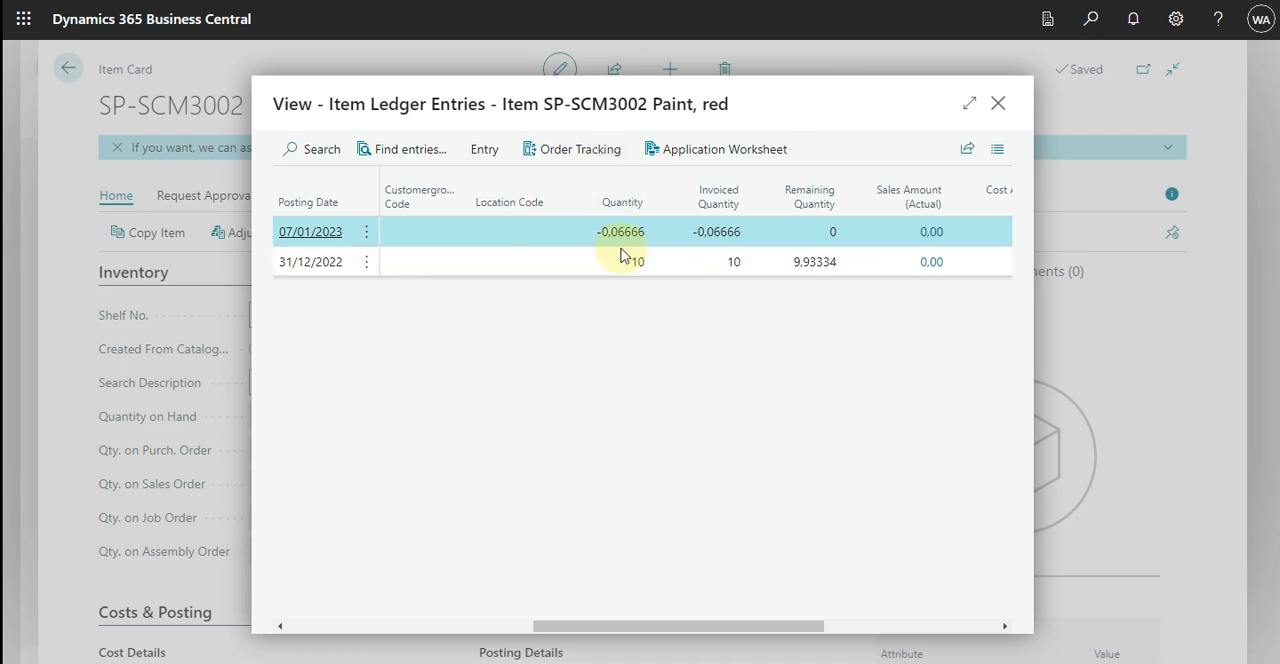
left_click_drag(709, 621, 755, 610)
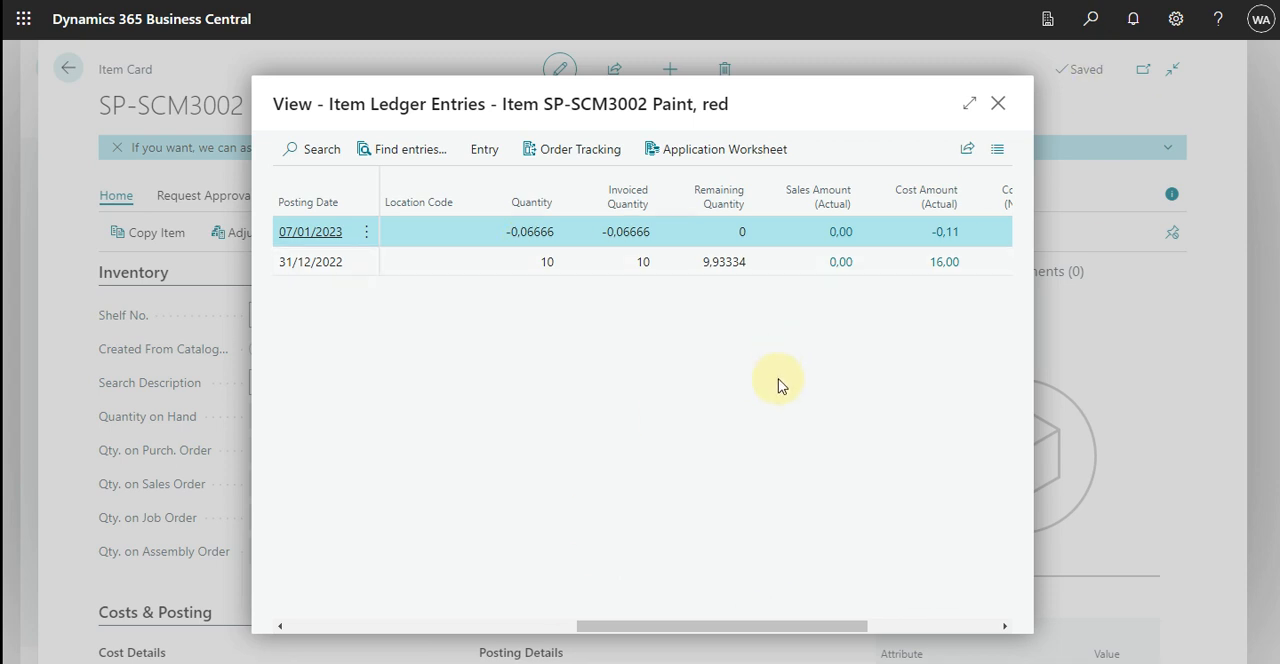
left_click_drag(728, 626, 266, 603)
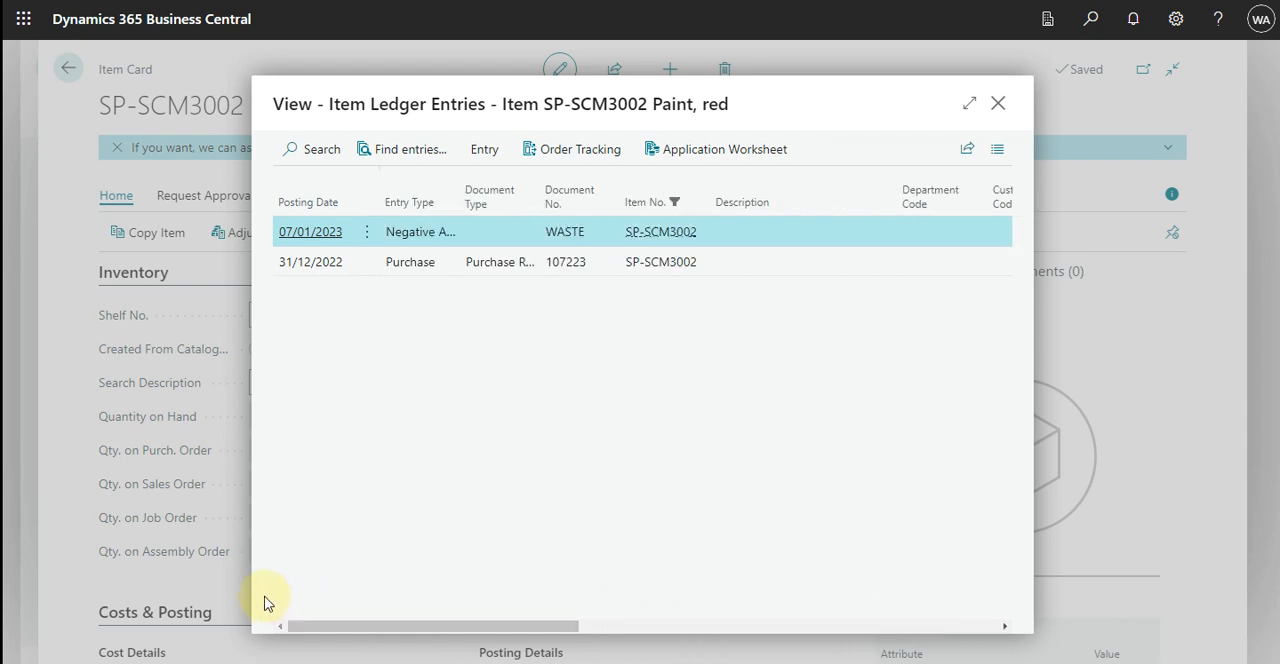